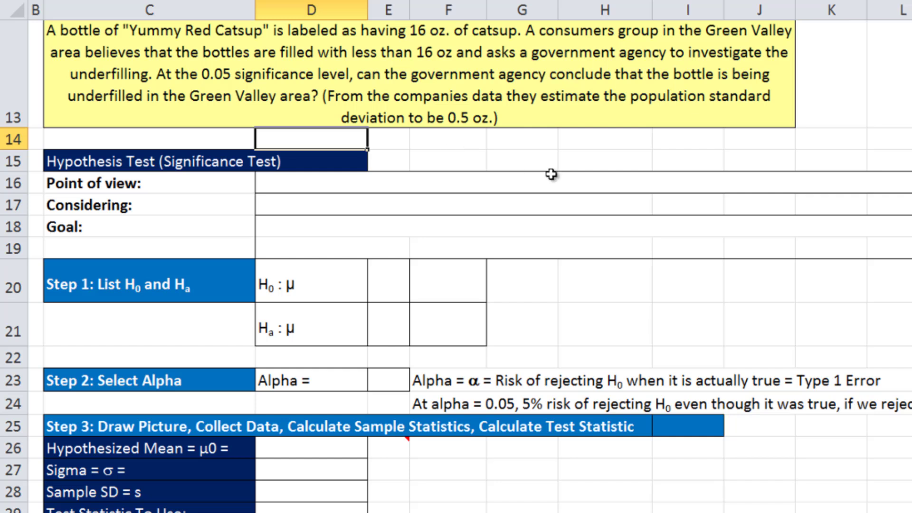
Describe the Green Valley catsup bottle population in the point-of-view and considering lines, correcting River to Valley.
{"action": "left_click", "coordinate": [587, 148]}
{"action": "type", "text": "Consumer group and government agency are concerned about underfilling and label accuracy."}
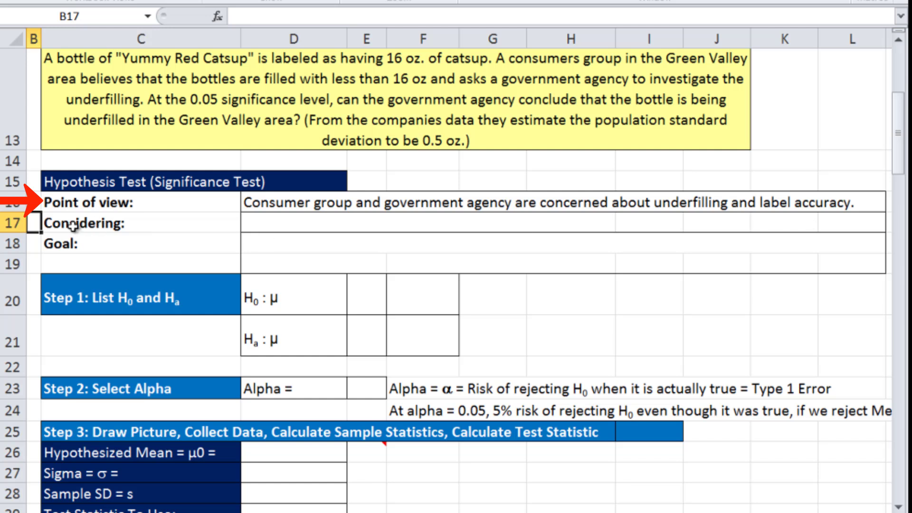
{"action": "key", "text": "Down"}
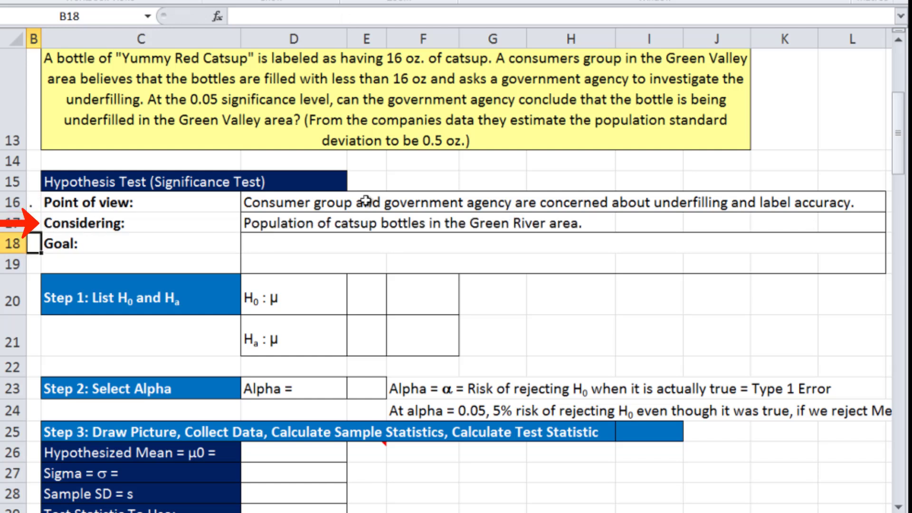
{"action": "double_click", "coordinate": [279, 227]}
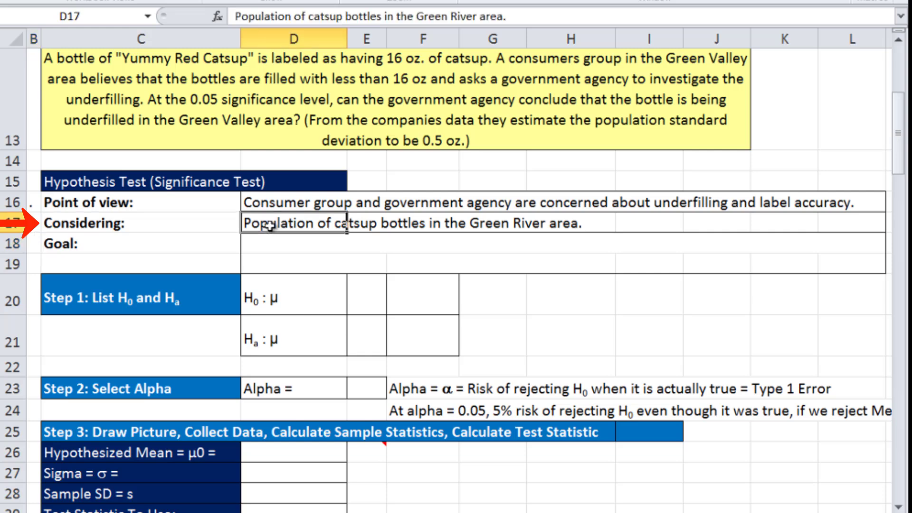
{"action": "double_click", "coordinate": [524, 224]}
{"action": "type", "text": "Va"}
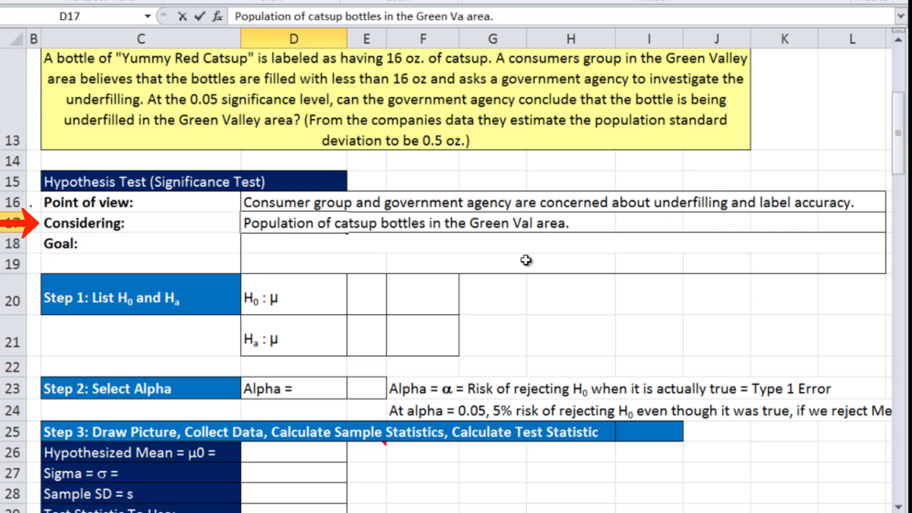
{"action": "type", "text": "lley"}
{"action": "key", "text": "Return"}
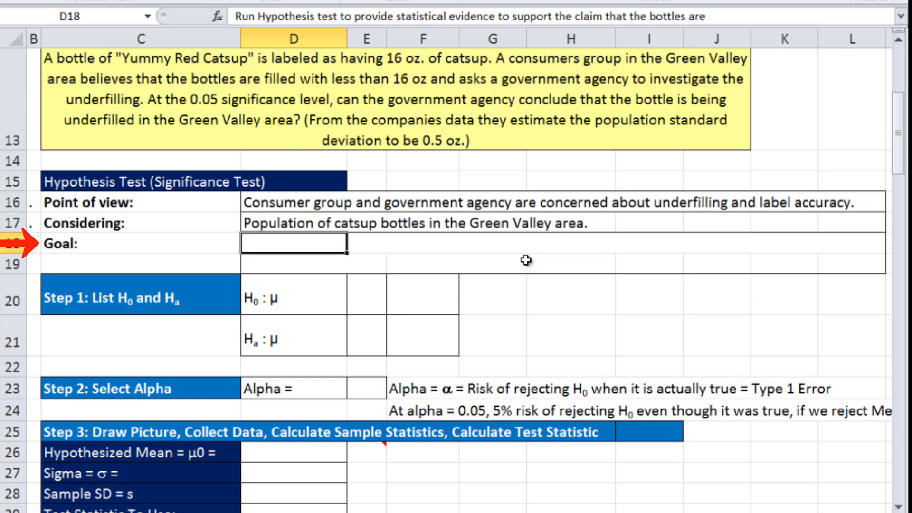
Write the underfilling goal in D18:D19 and note 'One Tail to the Left' in F19.
{"action": "left_click", "coordinate": [37, 243]}
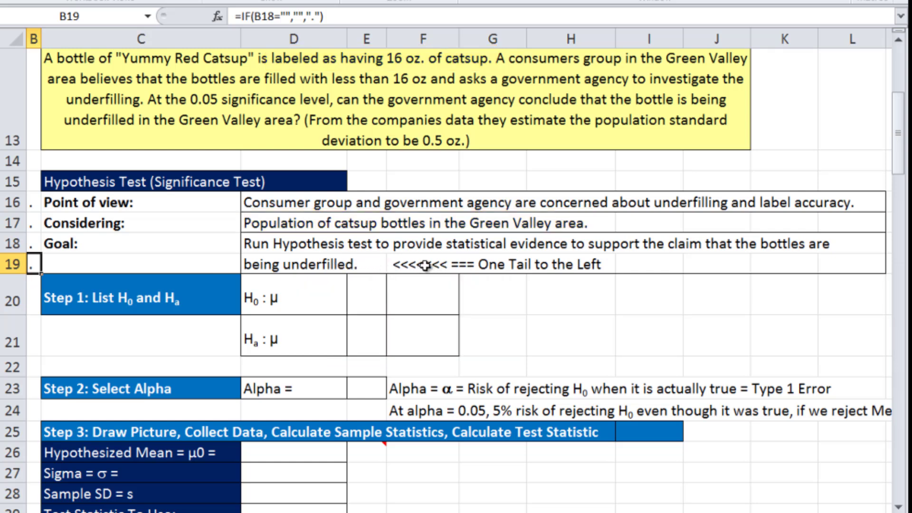
{"action": "scroll", "coordinate": [425, 265], "scroll_direction": "down", "scroll_amount": 2}
{"action": "scroll", "coordinate": [421, 271], "scroll_direction": "down", "scroll_amount": 1}
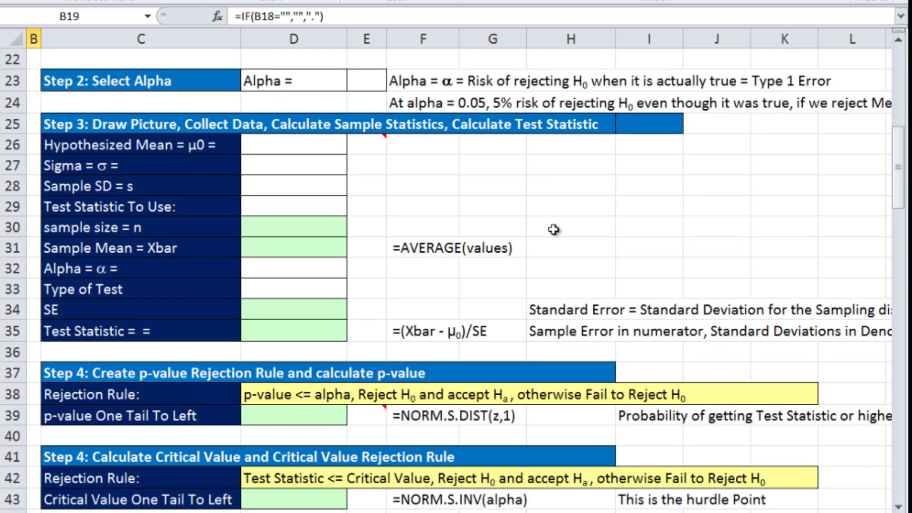
{"action": "scroll", "coordinate": [440, 351], "scroll_direction": "up", "scroll_amount": 3}
{"action": "scroll", "coordinate": [441, 351], "scroll_direction": "up", "scroll_amount": 1}
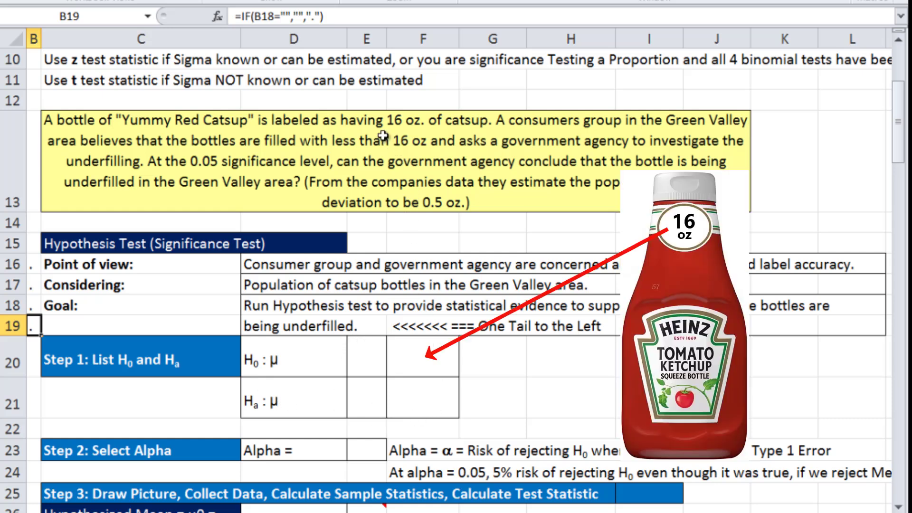
{"action": "scroll", "coordinate": [441, 385], "scroll_direction": "down", "scroll_amount": 1}
{"action": "scroll", "coordinate": [440, 399], "scroll_direction": "down", "scroll_amount": 1}
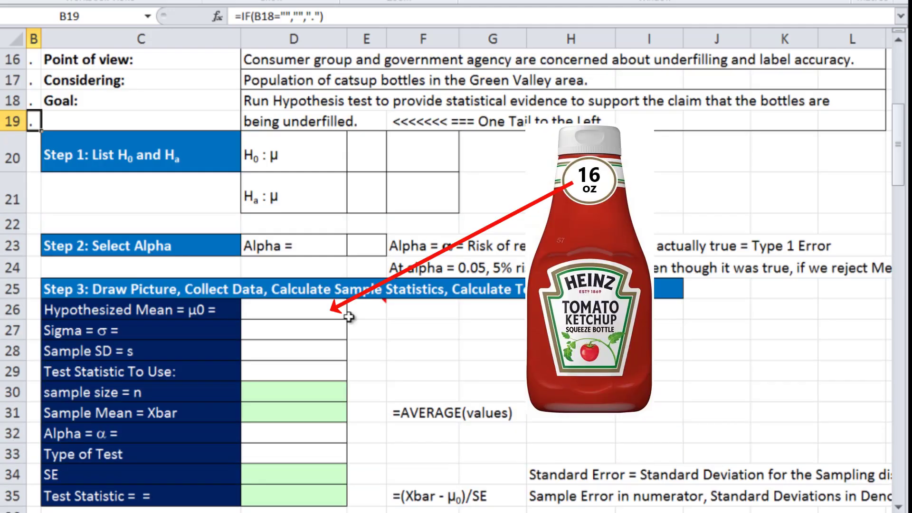
Set the hypothesized mean to 16 in D26 and link both hypothesis values to it, with oz. units.
{"action": "left_click", "coordinate": [342, 313]}
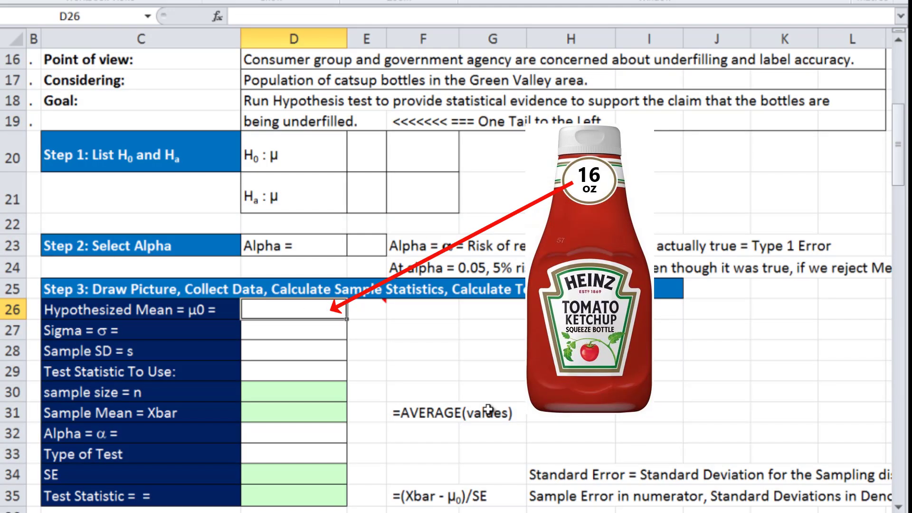
{"action": "type", "text": "16"}
{"action": "key", "text": "Tab"}
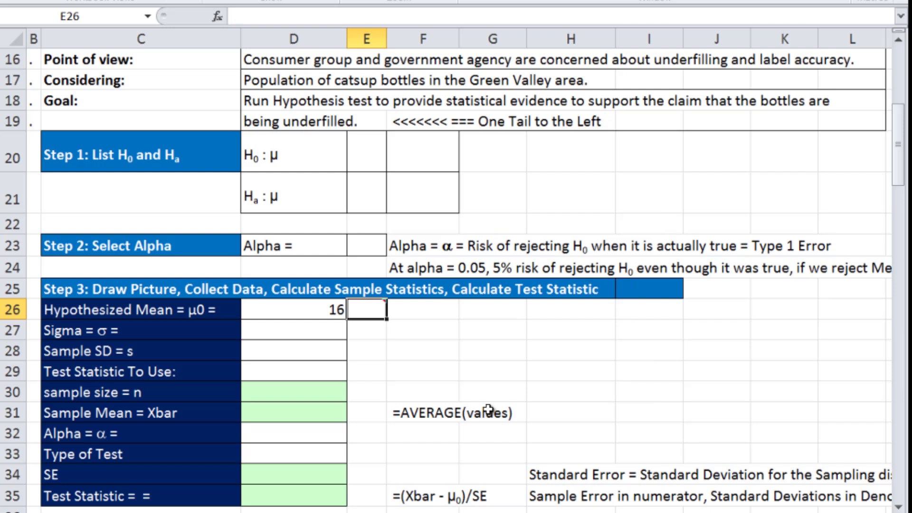
{"action": "left_click_drag", "start_coordinate": [426, 157], "coordinate": [426, 192]}
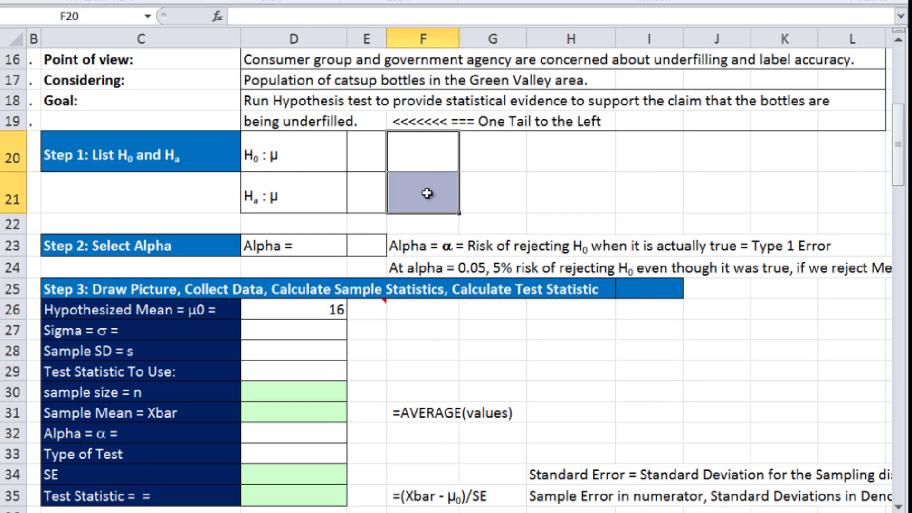
{"action": "type", "text": "="}
{"action": "left_click", "coordinate": [335, 313]}
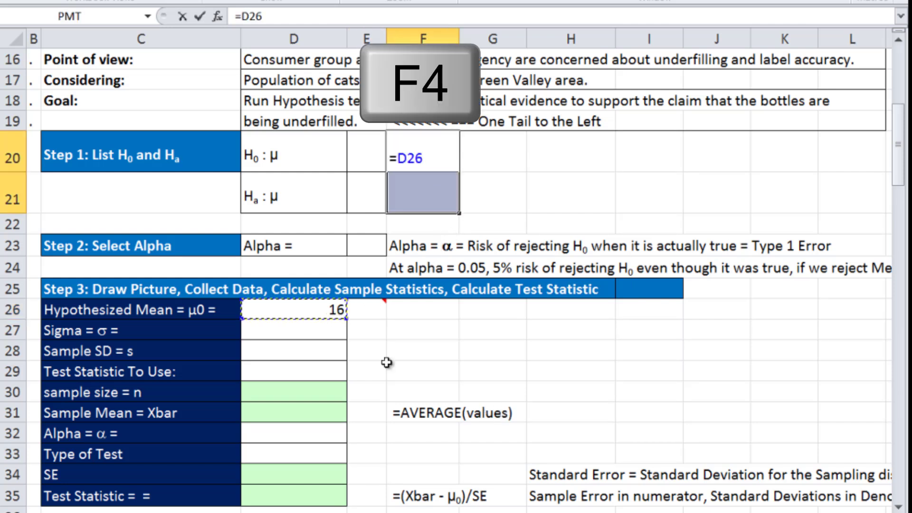
{"action": "key", "text": "F4"}
{"action": "key", "text": "ctrl+Return"}
{"action": "type", "text": "oz."}
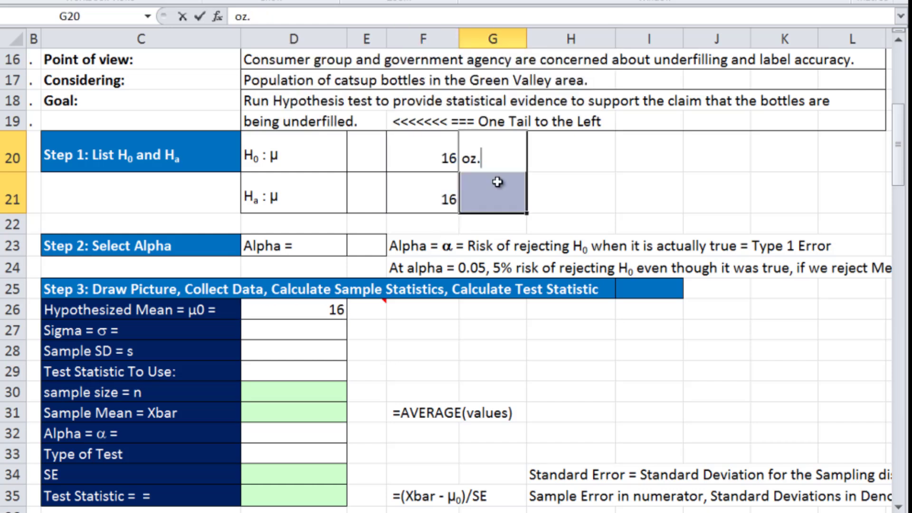
{"action": "key", "text": "ctrl+Return"}
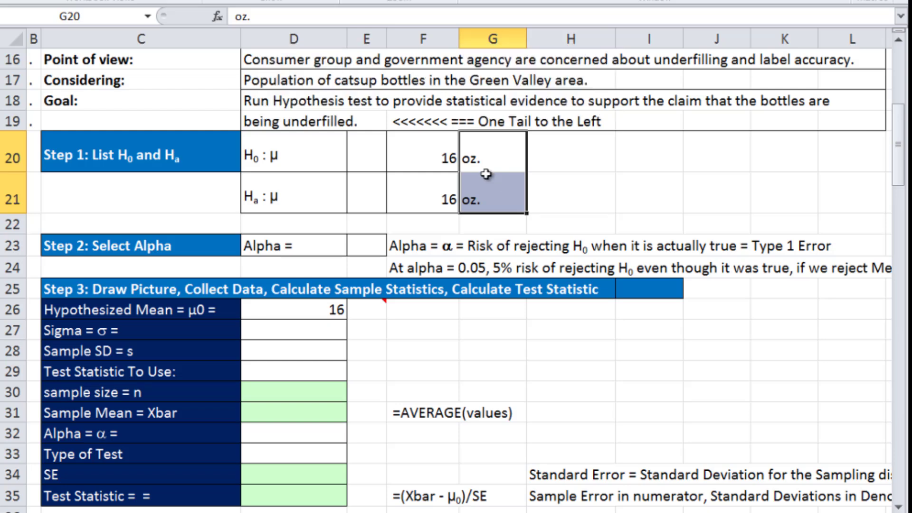
{"action": "left_click", "coordinate": [896, 45]}
{"action": "left_click", "coordinate": [896, 44]}
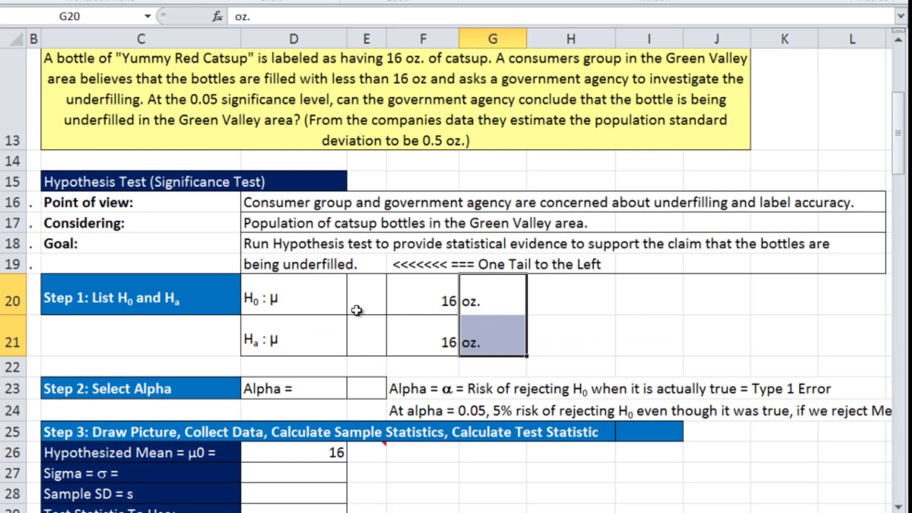
Enter the < sign for Ha and begin the >= sign for H0.
{"action": "left_click", "coordinate": [358, 338]}
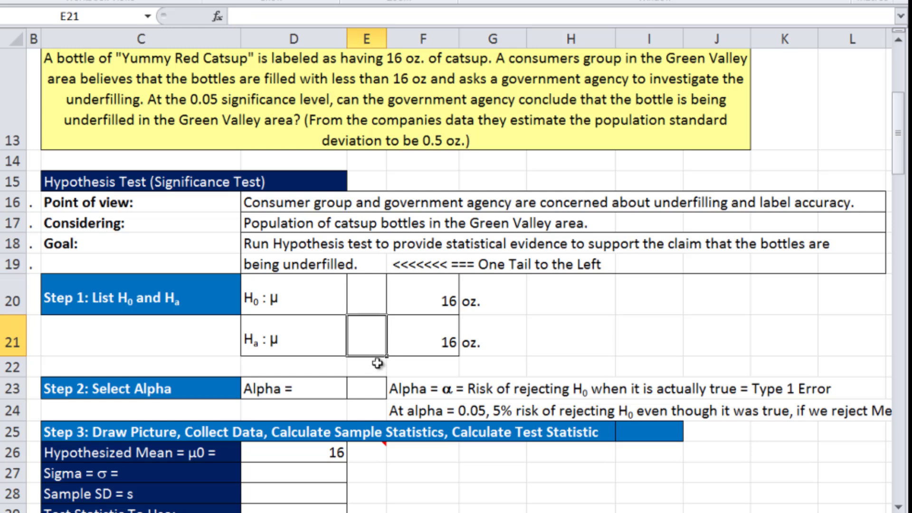
{"action": "type", "text": "<"}
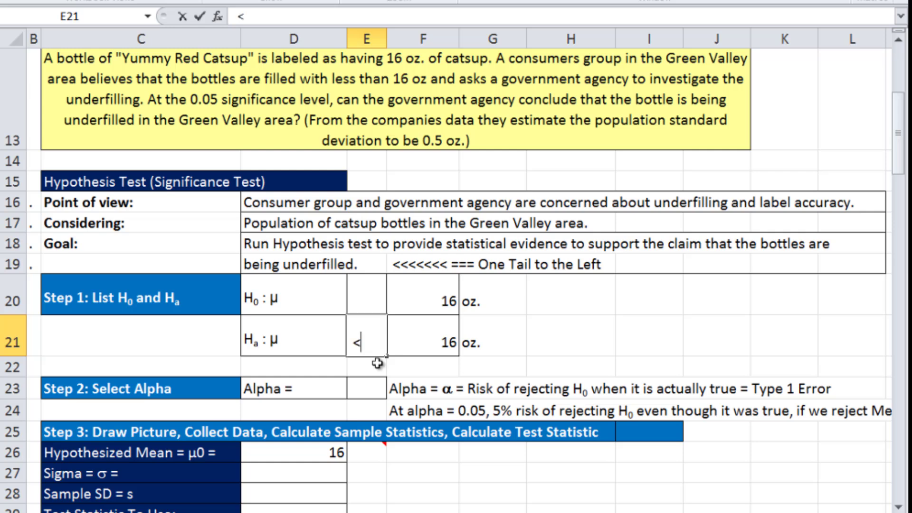
{"action": "key", "text": "Up"}
{"action": "left_click", "coordinate": [372, 344]}
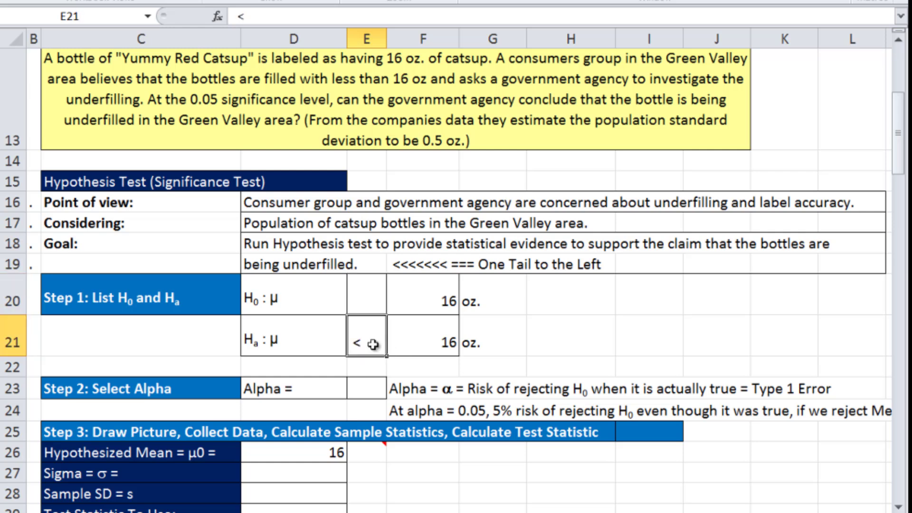
{"action": "left_click", "coordinate": [371, 306]}
{"action": "double_click", "coordinate": [371, 307]}
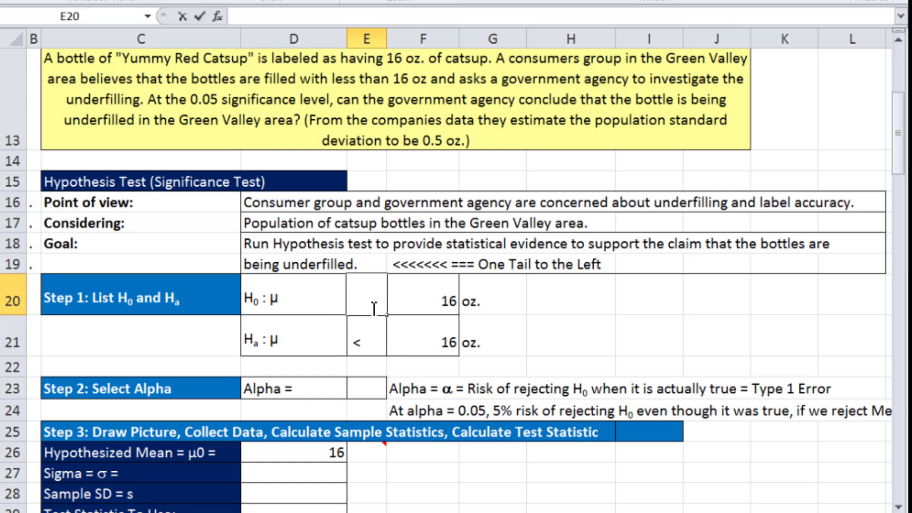
{"action": "type", "text": ">="}
Complete H0's >= sign and set alpha to 0.05.
{"action": "key", "text": "Return"}
{"action": "key", "text": "Down"}
{"action": "key", "text": "Down"}
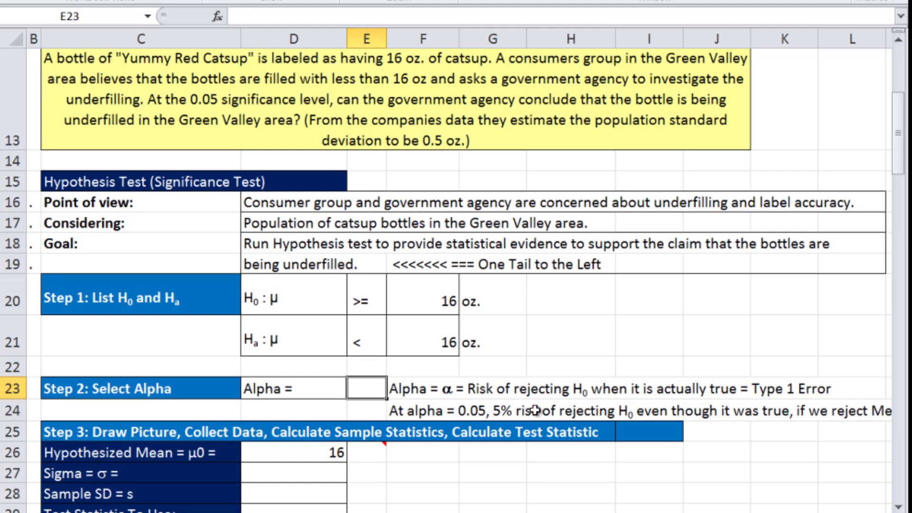
{"action": "type", "text": ".05"}
{"action": "key", "text": "Return"}
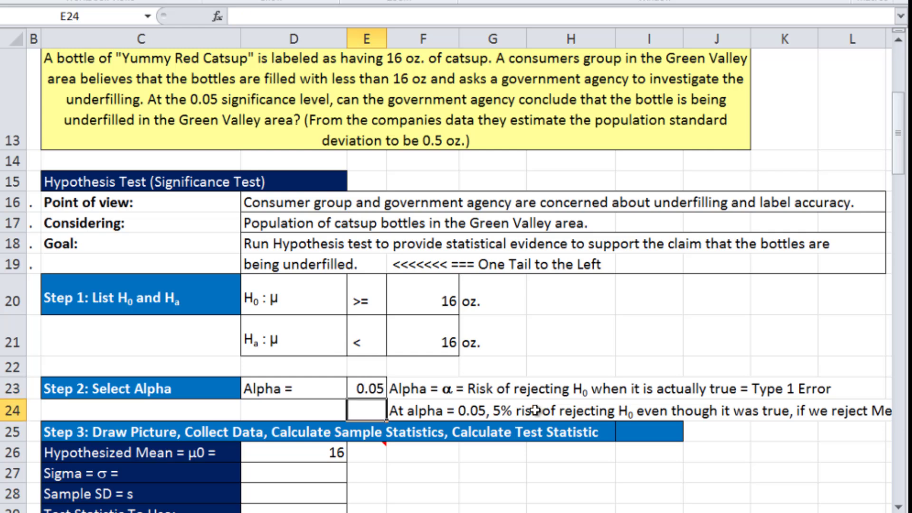
{"action": "scroll", "coordinate": [689, 439], "scroll_direction": "down", "scroll_amount": 2}
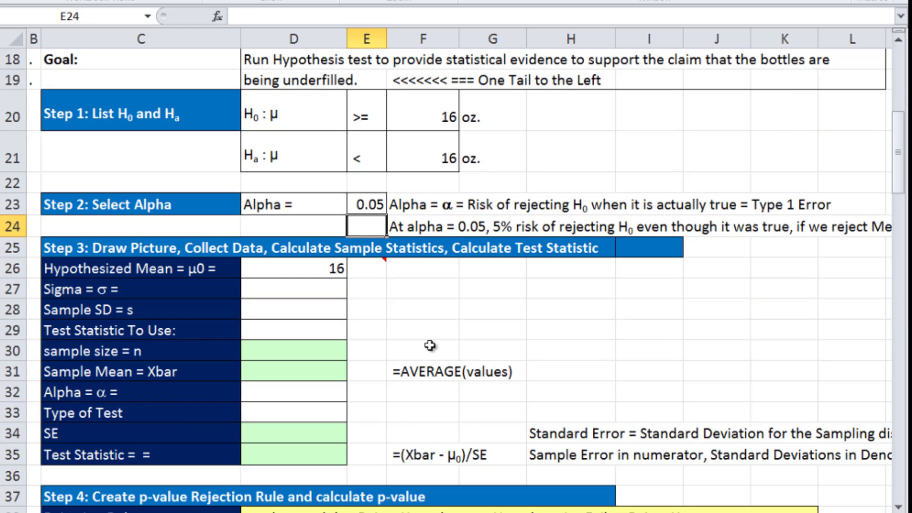
Enter sigma 0.5, the sample SD as NA, and z as the test statistic.
{"action": "left_click", "coordinate": [305, 296]}
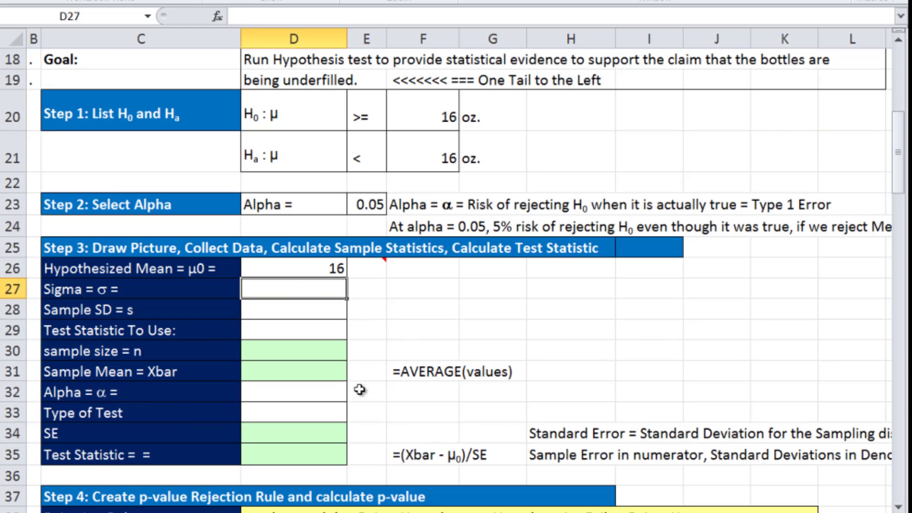
{"action": "type", "text": ".5"}
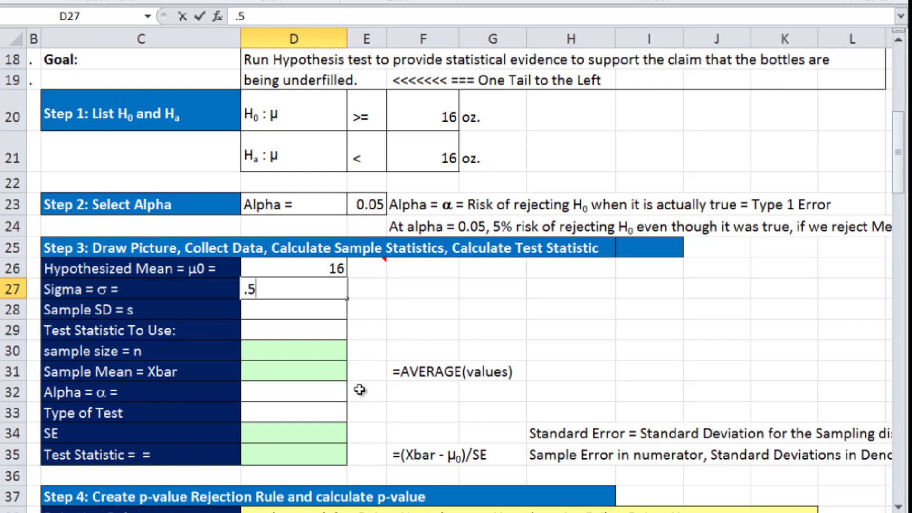
{"action": "key", "text": "Return"}
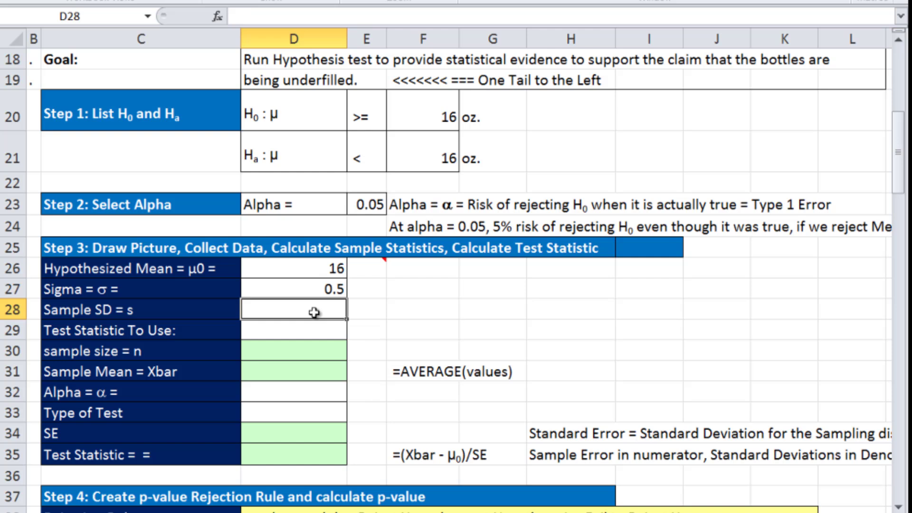
{"action": "type", "text": "NA"}
{"action": "key", "text": "Return"}
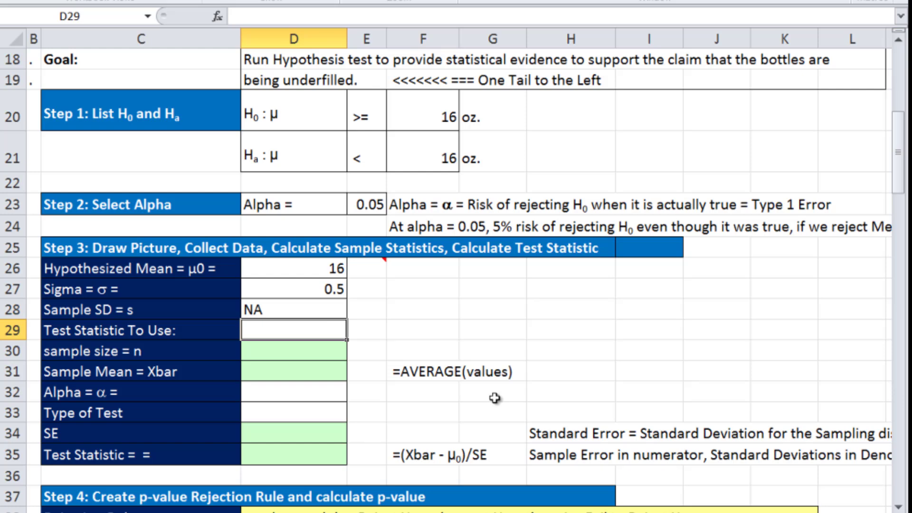
{"action": "type", "text": "z"}
{"action": "key", "text": "Return"}
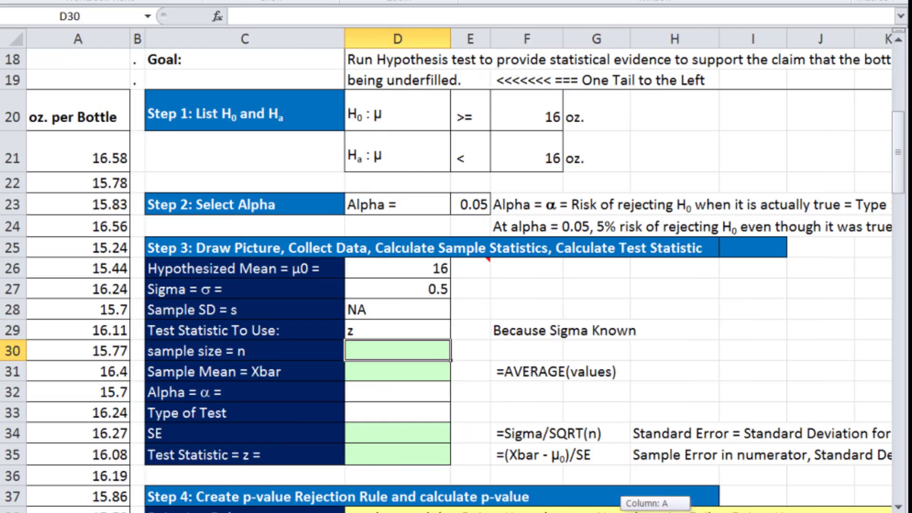
Enter =COUNT(A21:A120) in D30, giving a sample size of 100.
{"action": "left_click_drag", "start_coordinate": [672, 509], "coordinate": [641, 509]}
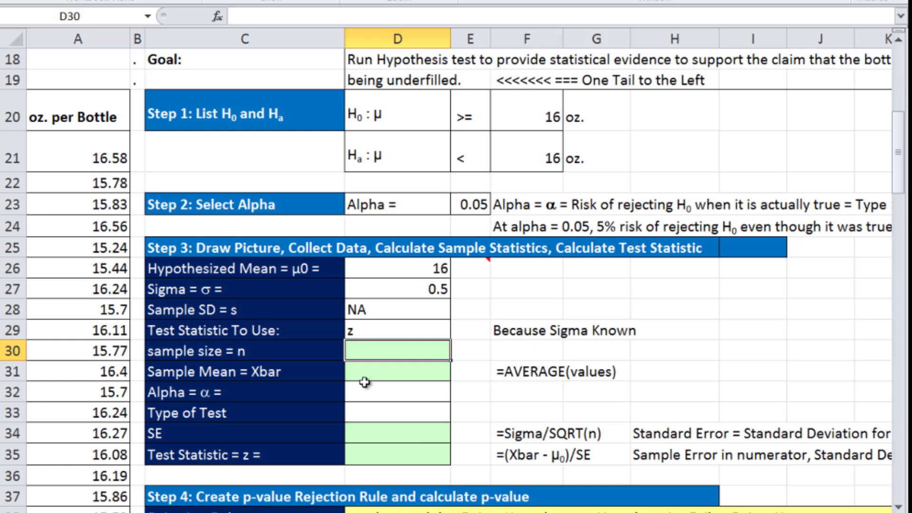
{"action": "type", "text": "=cou"}
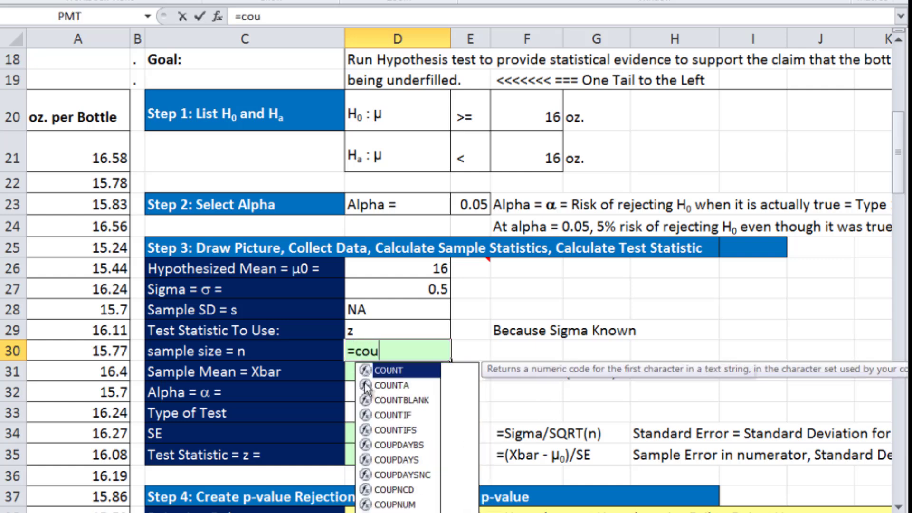
{"action": "type", "text": "nt"}
{"action": "key", "text": "Tab"}
{"action": "left_click", "coordinate": [98, 153]}
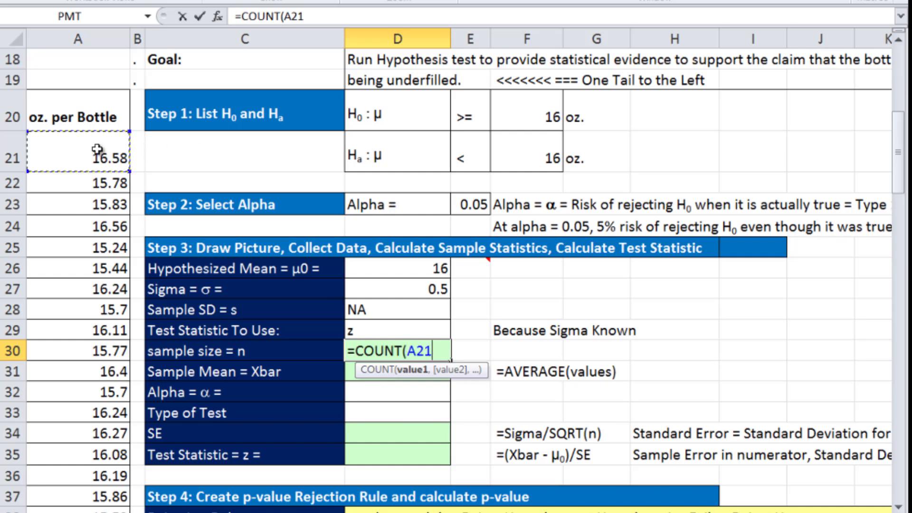
{"action": "key", "text": "ctrl+shift+Down"}
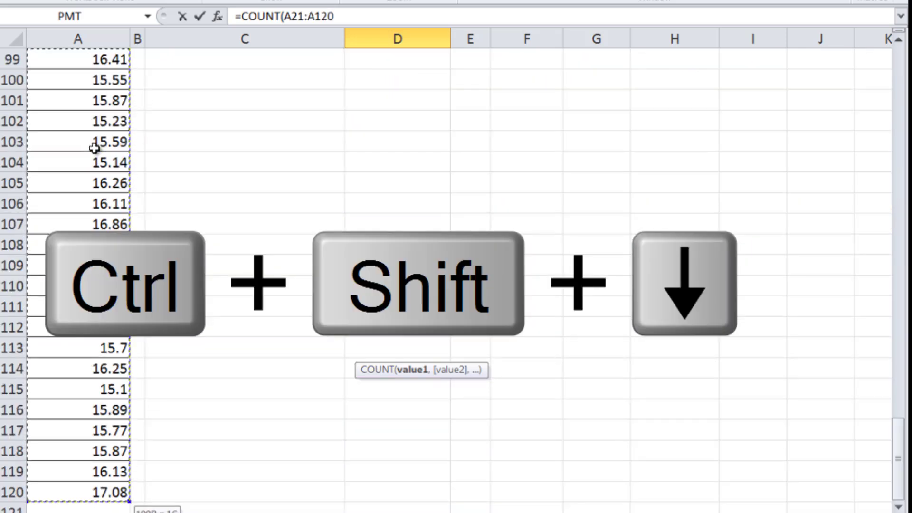
{"action": "key", "text": "Return"}
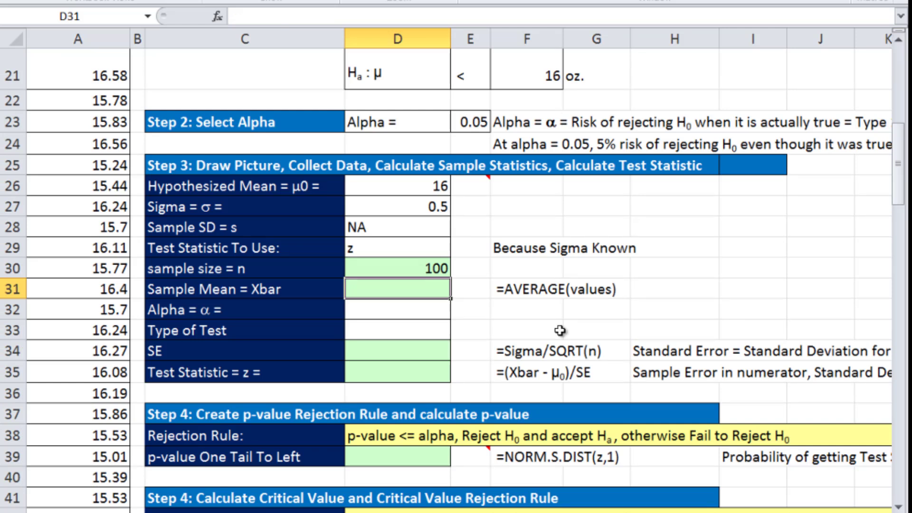
{"action": "type", "text": "=aver"}
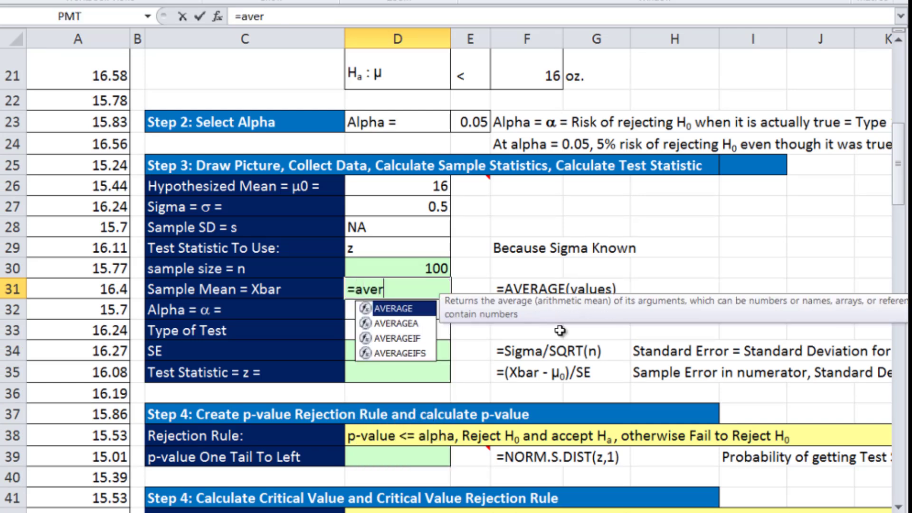
Enter the sample mean in D31 as =AVERAGE($A$21:$A$120).
{"action": "key", "text": "Tab"}
{"action": "scroll", "coordinate": [545, 207], "scroll_direction": "up", "scroll_amount": 2}
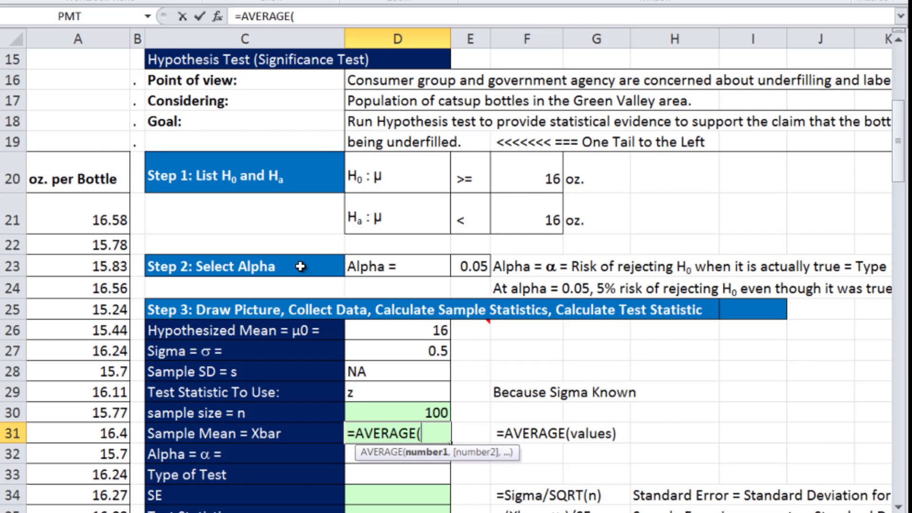
{"action": "left_click", "coordinate": [103, 217]}
{"action": "key", "text": "ctrl+shift+Down"}
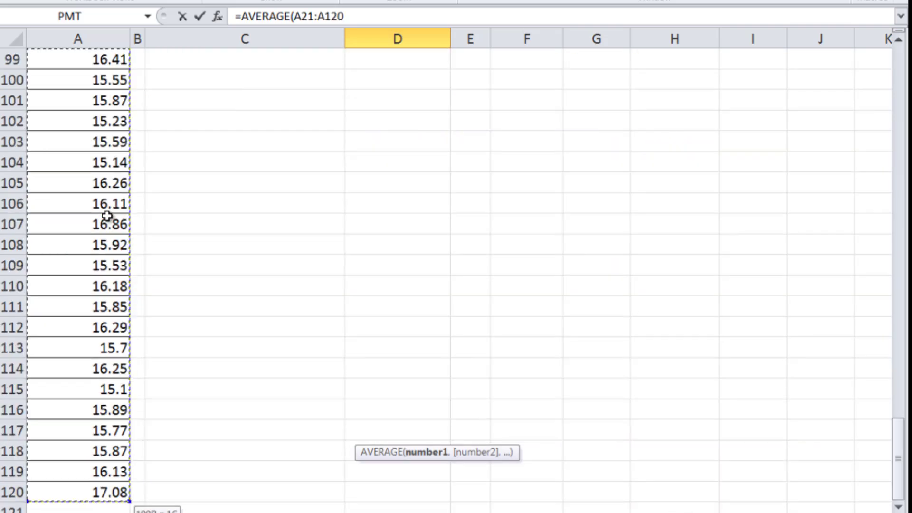
{"action": "key", "text": "F4"}
{"action": "key", "text": "ctrl+Return"}
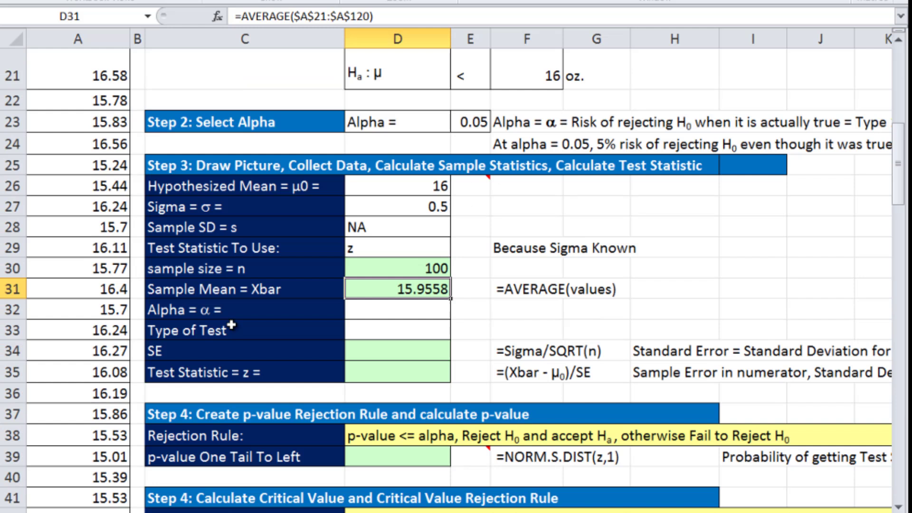
Wrap the sample mean in ROUND to 2 decimals, showing 15.96.
{"action": "double_click", "coordinate": [422, 294]}
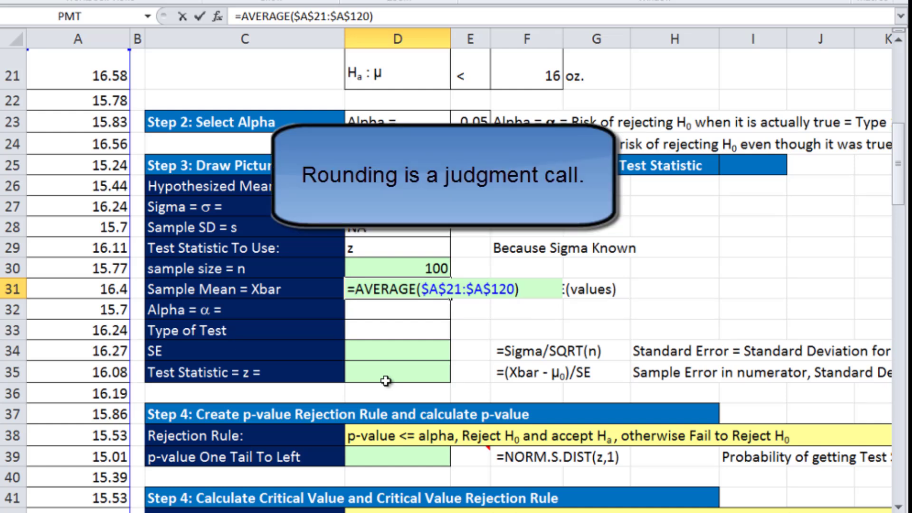
{"action": "type", "text": "round"}
{"action": "key", "text": "Tab"}
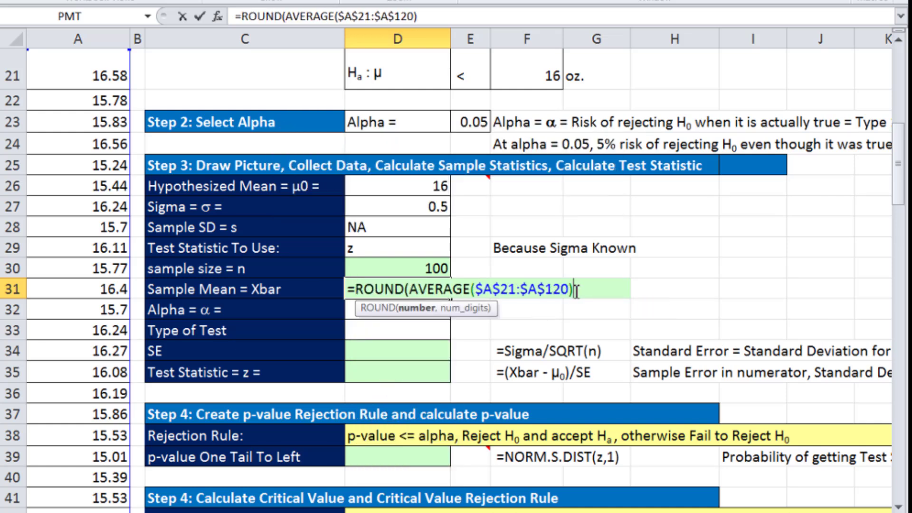
{"action": "type", "text": ",2)"}
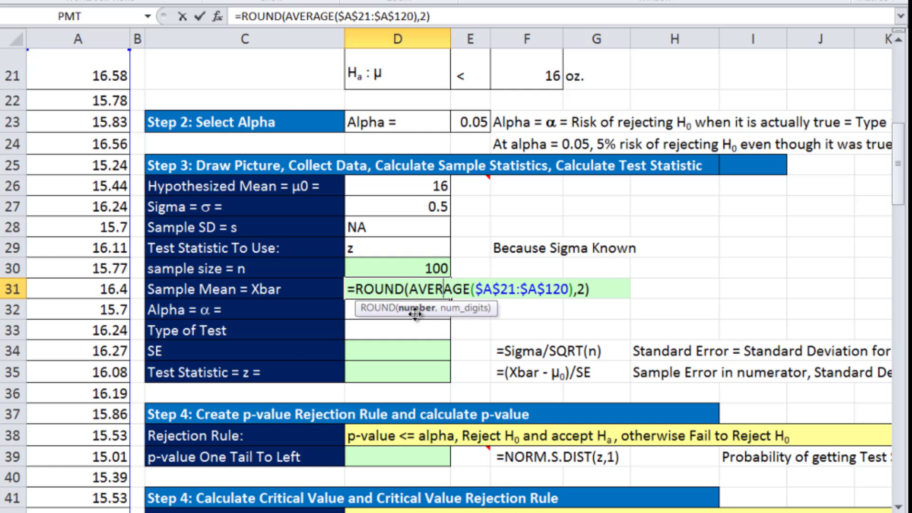
{"action": "left_click", "coordinate": [577, 288]}
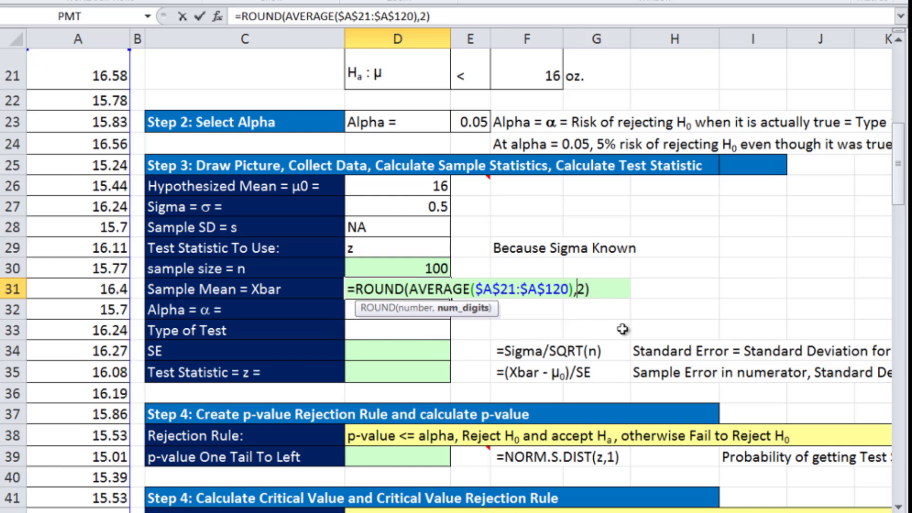
{"action": "key", "text": "Return"}
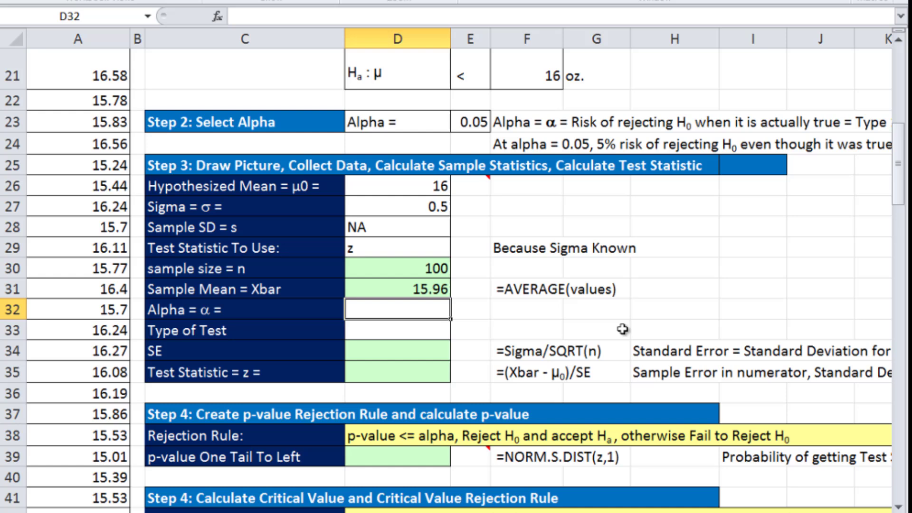
{"action": "type", "text": "="}
Link alpha in D32 to E23's 0.05 and choose One Tail To Left in D33.
{"action": "left_click", "coordinate": [476, 123]}
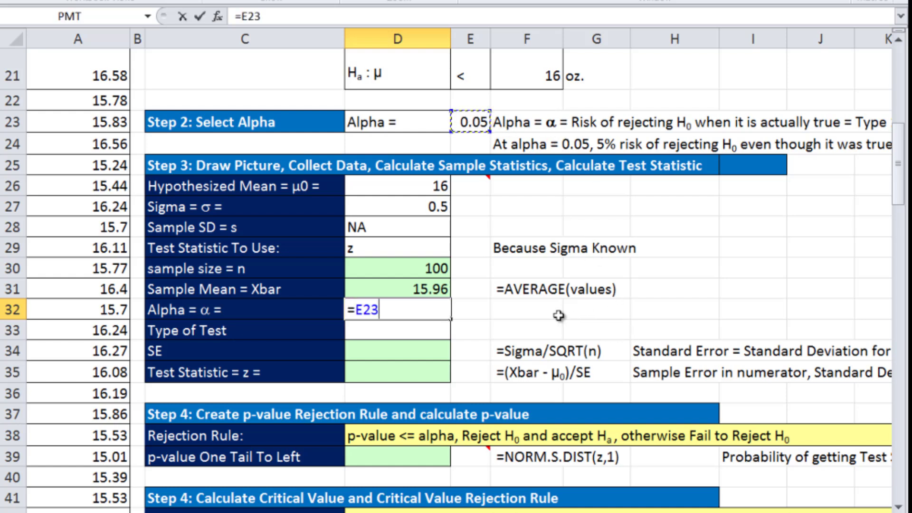
{"action": "key", "text": "Return"}
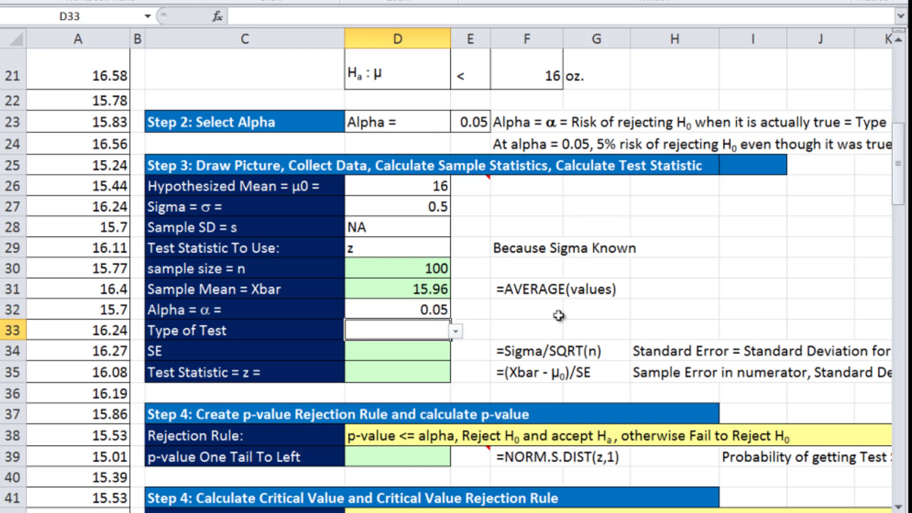
{"action": "left_click", "coordinate": [455, 331]}
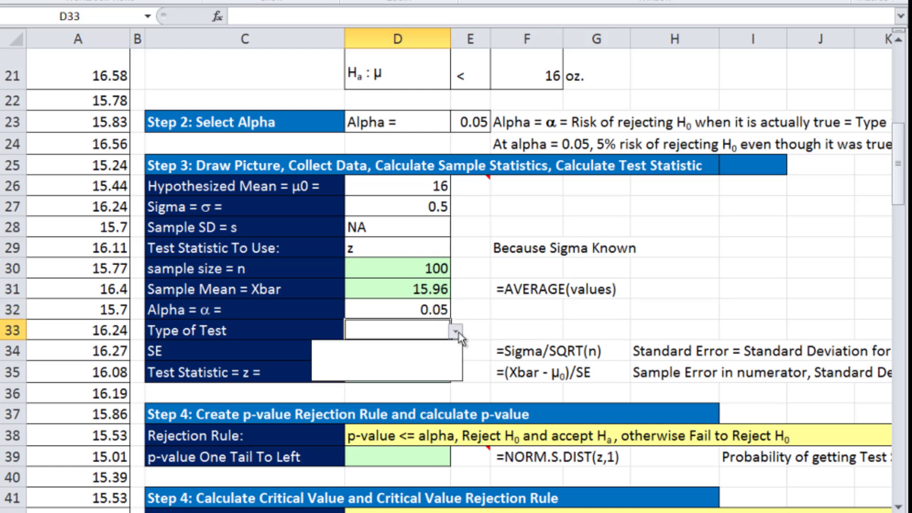
{"action": "left_click", "coordinate": [442, 346]}
{"action": "left_click", "coordinate": [427, 352]}
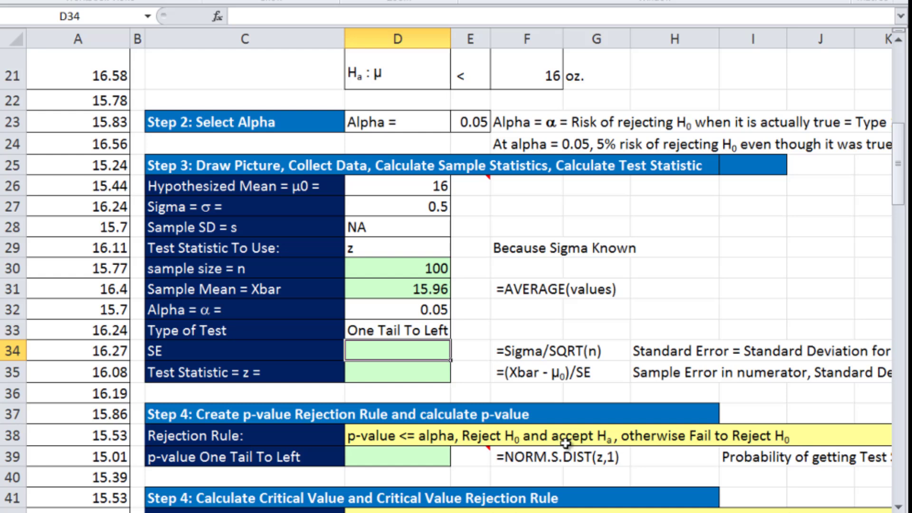
{"action": "type", "text": "="}
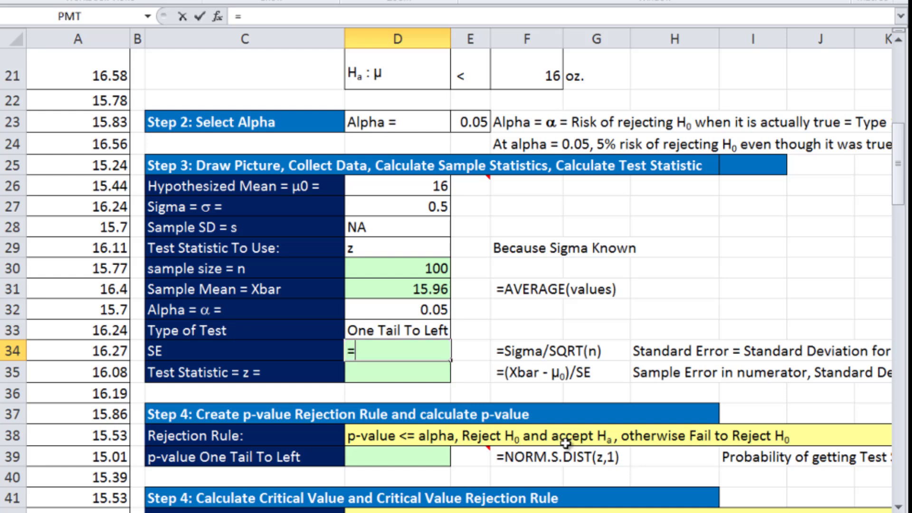
Enter =D27/SQRT(D30) in D34, giving a standard error of 0.05.
{"action": "left_click", "coordinate": [404, 208]}
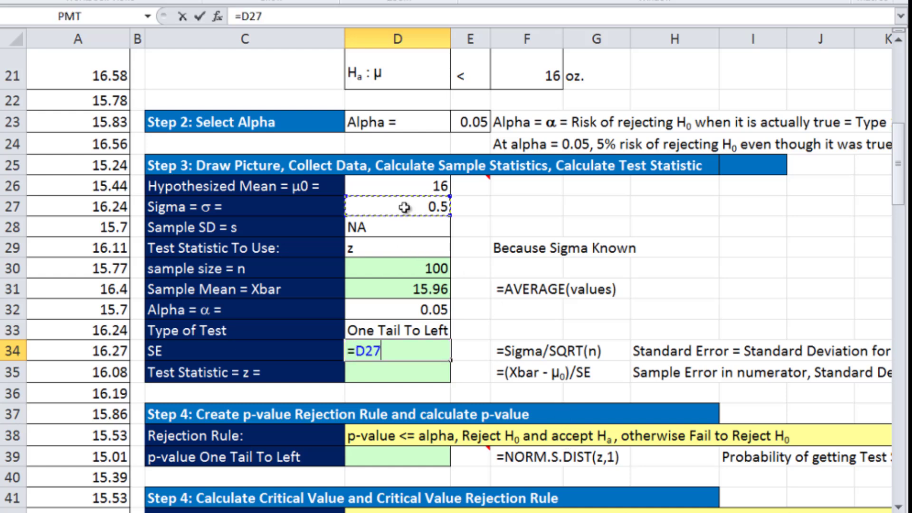
{"action": "type", "text": "/sqrt"}
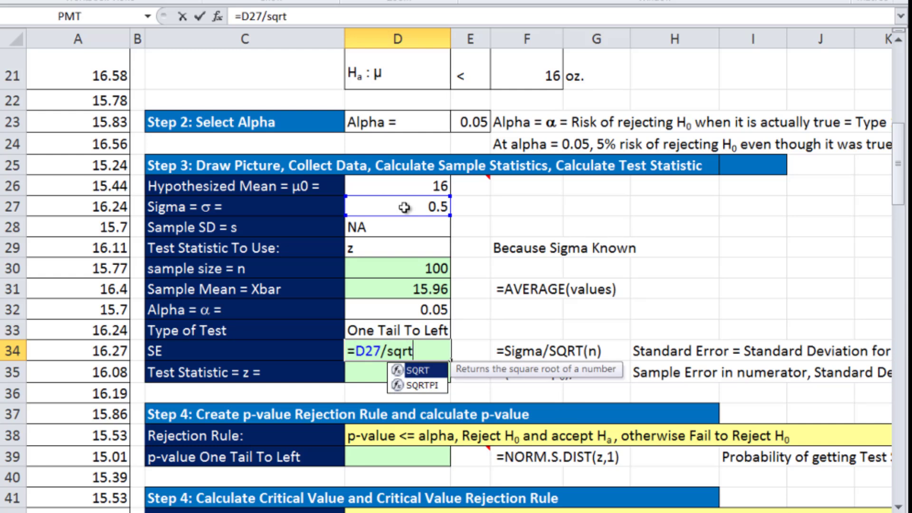
{"action": "key", "text": "Tab"}
{"action": "left_click", "coordinate": [402, 266]}
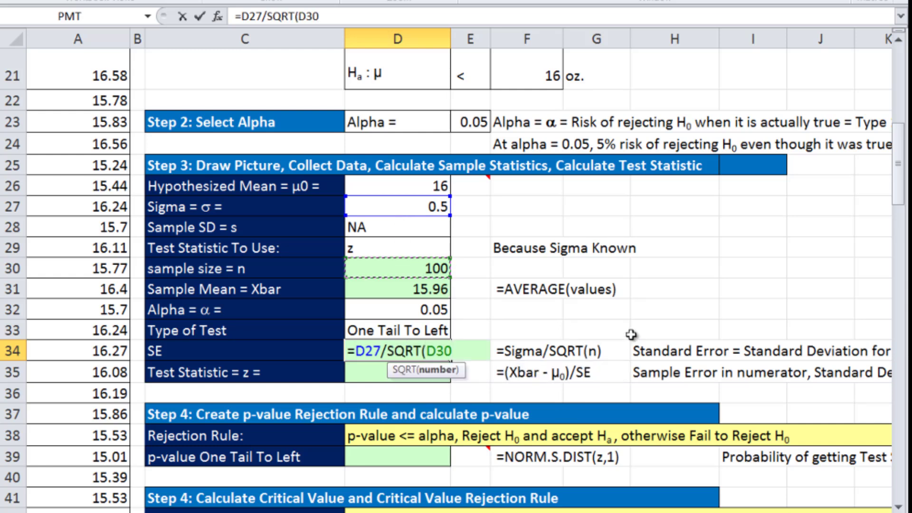
{"action": "type", "text": ")"}
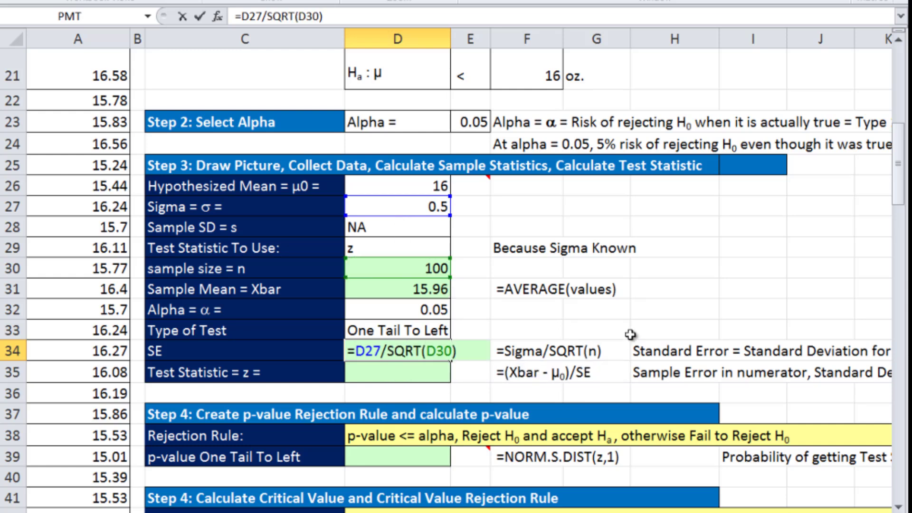
{"action": "key", "text": "Return"}
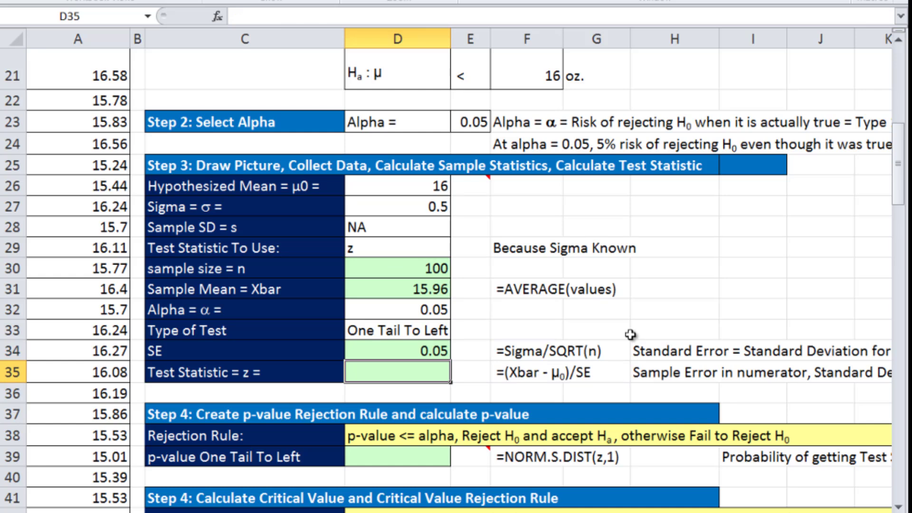
{"action": "right_click", "coordinate": [473, 185]}
{"action": "key", "text": "Escape"}
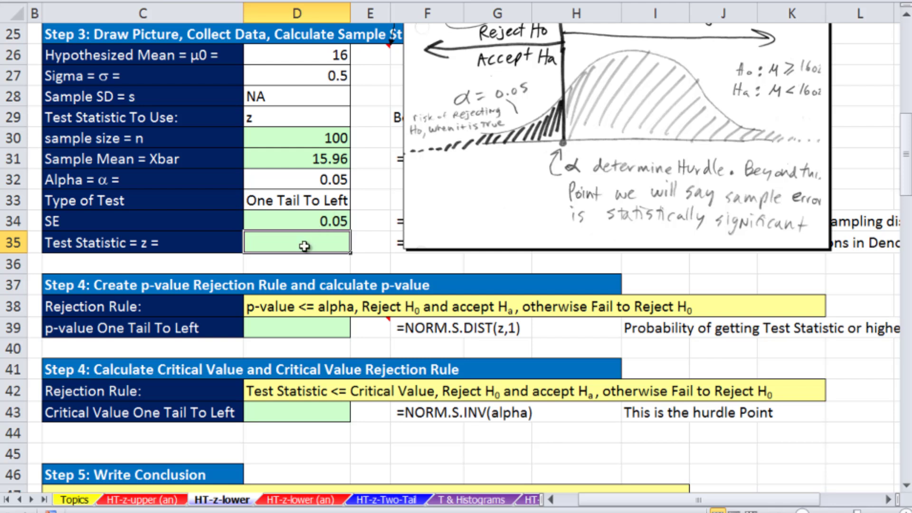
{"action": "type", "text": "="}
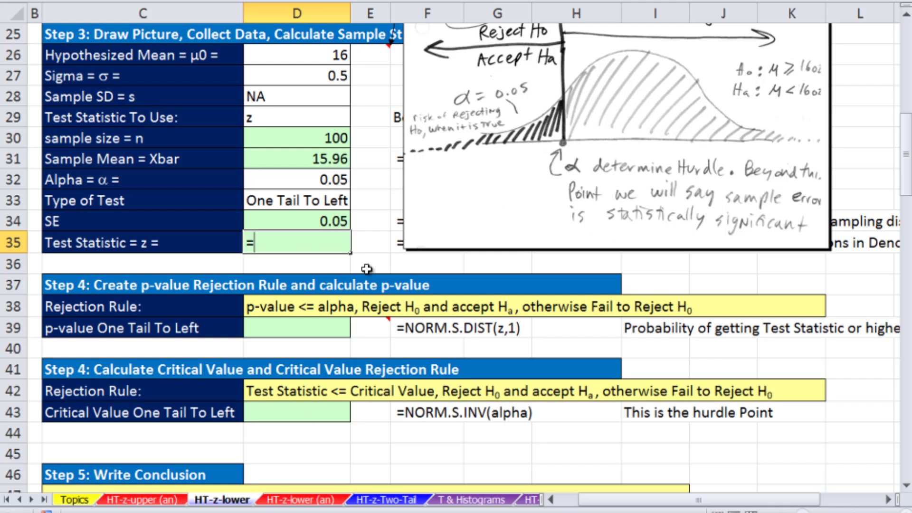
{"action": "type", "text": "("}
Enter =(D31-D26)/D34 in D35, giving a test statistic of -0.8.
{"action": "left_click", "coordinate": [287, 162]}
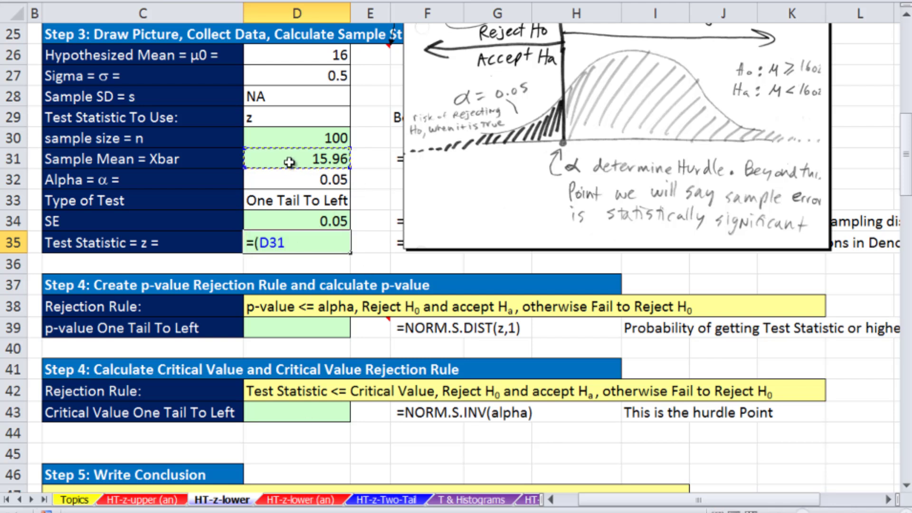
{"action": "type", "text": "-"}
{"action": "left_click", "coordinate": [295, 60]}
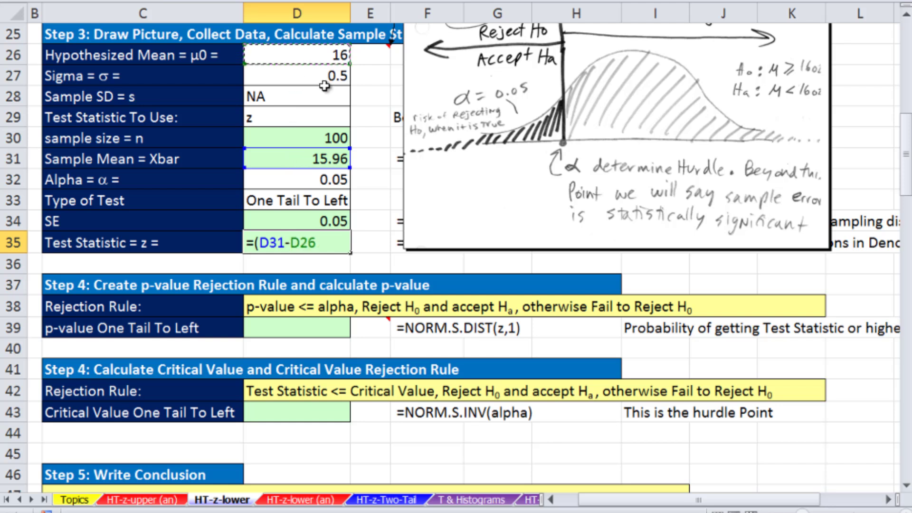
{"action": "type", "text": ")"}
{"action": "left_click", "coordinate": [332, 220]}
{"action": "key", "text": "Return"}
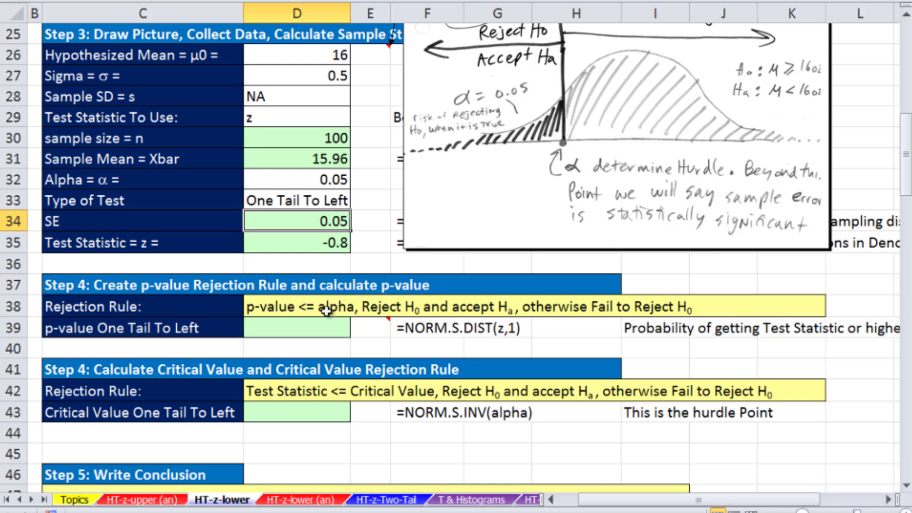
Enter =NORM.S.DIST(D35,1) in D39, giving a p-value of 0.2119.
{"action": "left_click", "coordinate": [321, 323]}
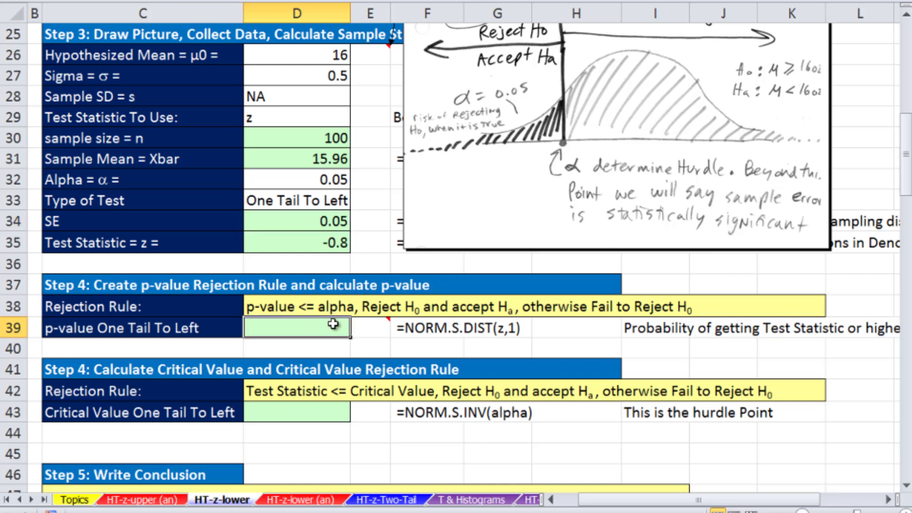
{"action": "scroll", "coordinate": [339, 324], "scroll_direction": "down", "scroll_amount": 1}
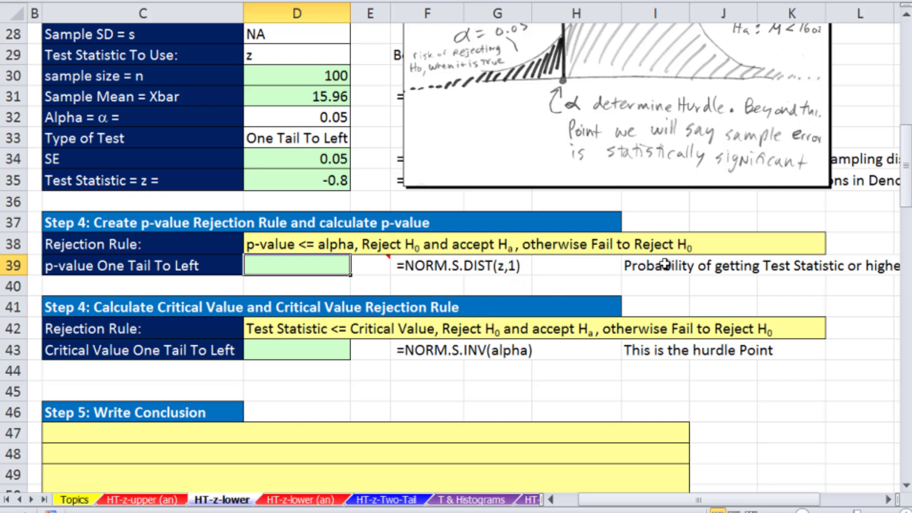
{"action": "type", "text": "="}
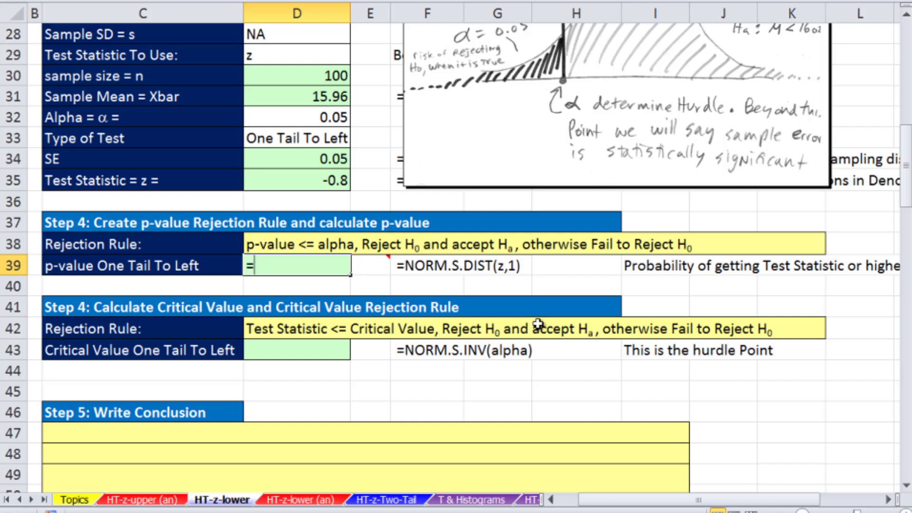
{"action": "type", "text": "nor"}
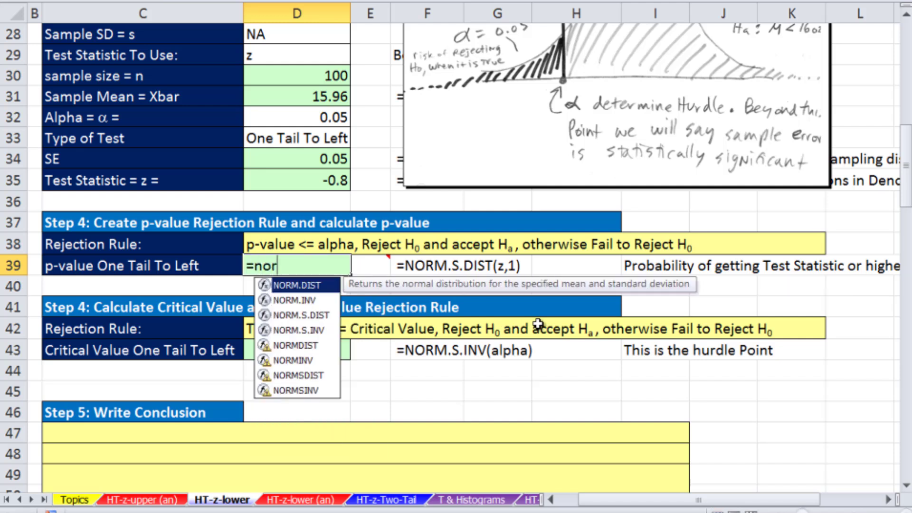
{"action": "type", "text": "m.s"}
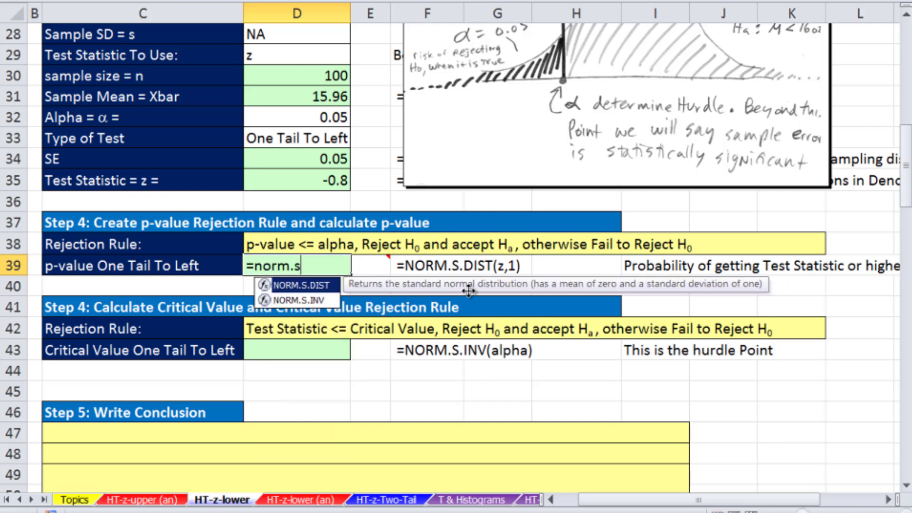
{"action": "double_click", "coordinate": [322, 292]}
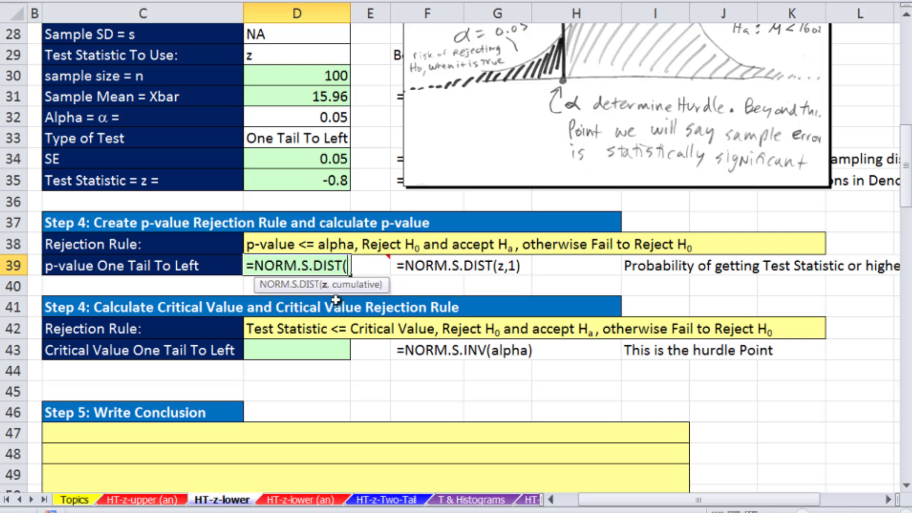
{"action": "left_click", "coordinate": [304, 180]}
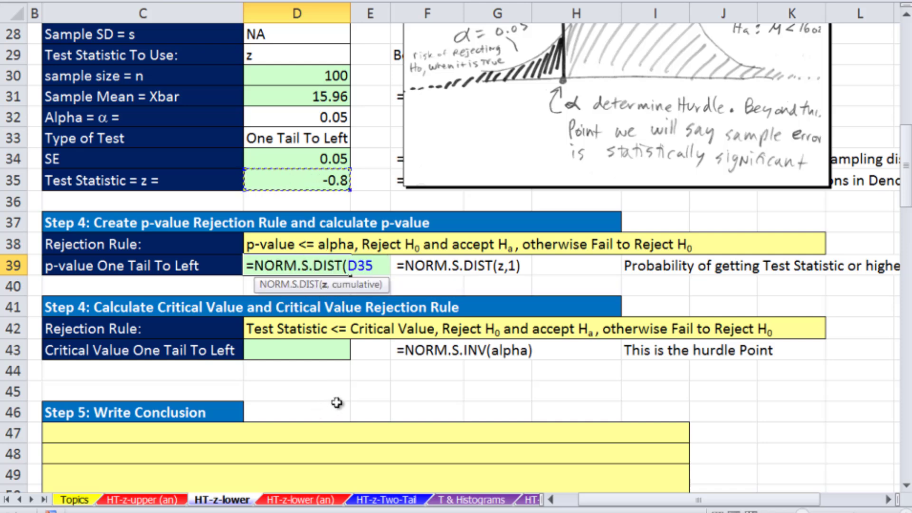
{"action": "type", "text": ",1)"}
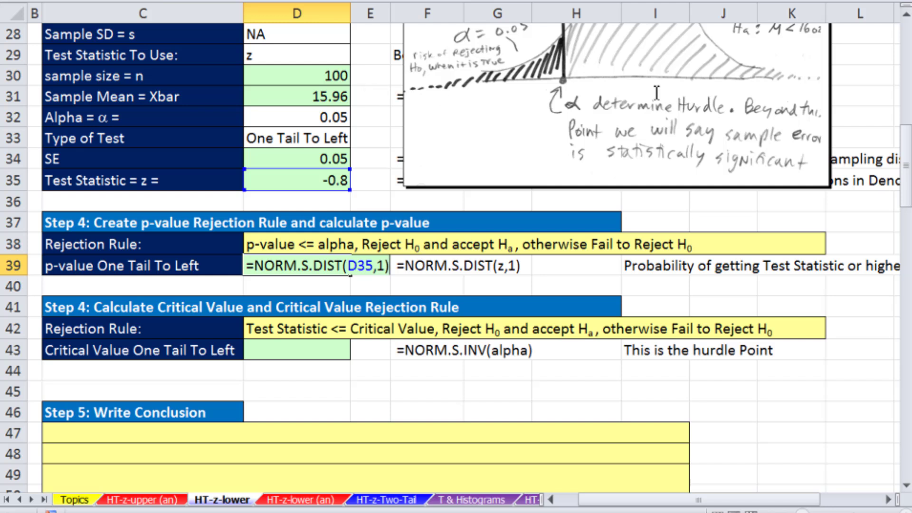
{"action": "key", "text": "ctrl+Return"}
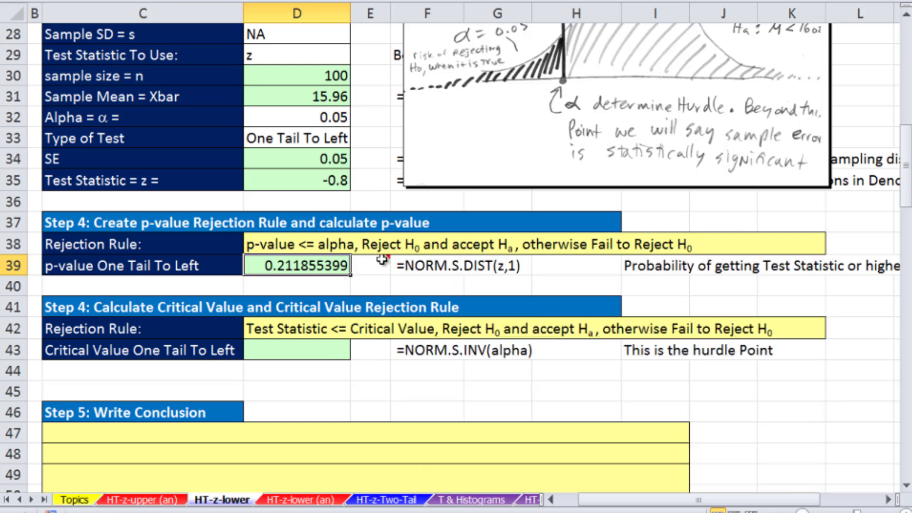
Show the hand-drawn Step 4 and 5 comment sketches, then select critical value cell D43.
{"action": "right_click", "coordinate": [382, 262]}
{"action": "left_click", "coordinate": [419, 370]}
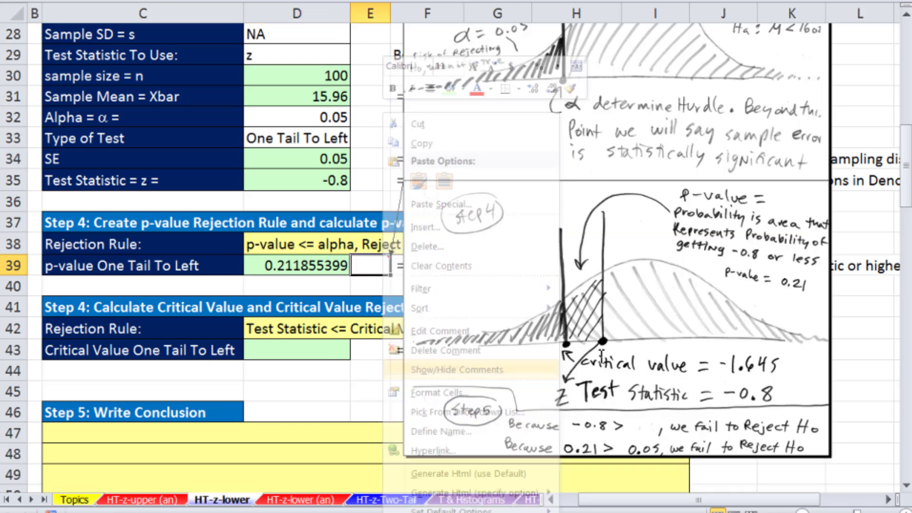
{"action": "scroll", "coordinate": [420, 375], "scroll_direction": "down", "scroll_amount": 1}
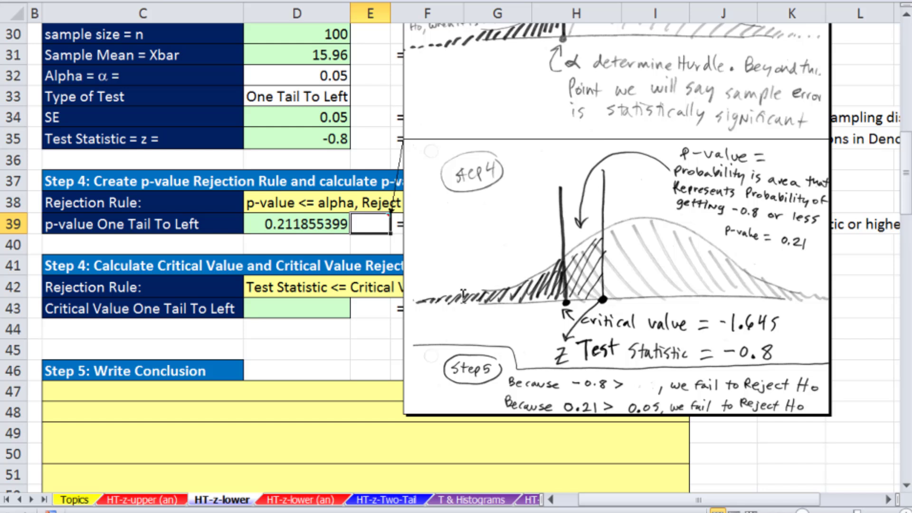
{"action": "left_click", "coordinate": [278, 309]}
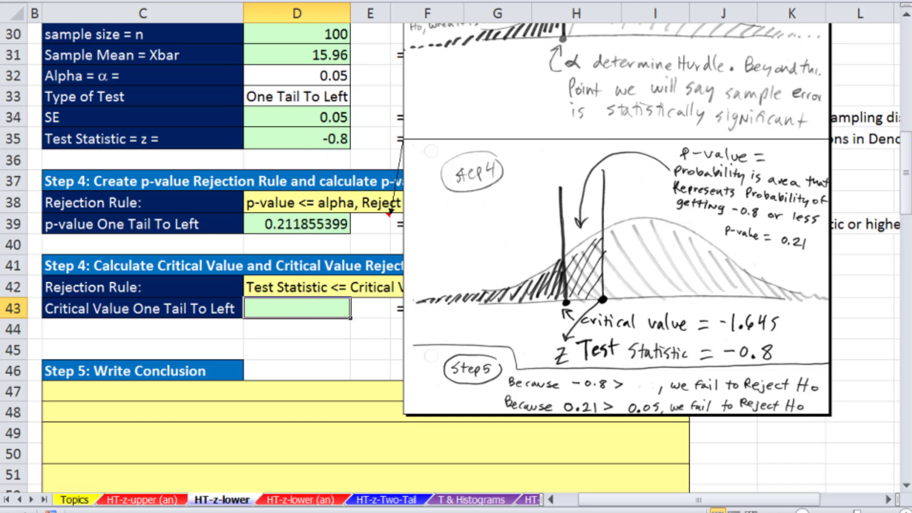
{"action": "type", "text": "=norm."}
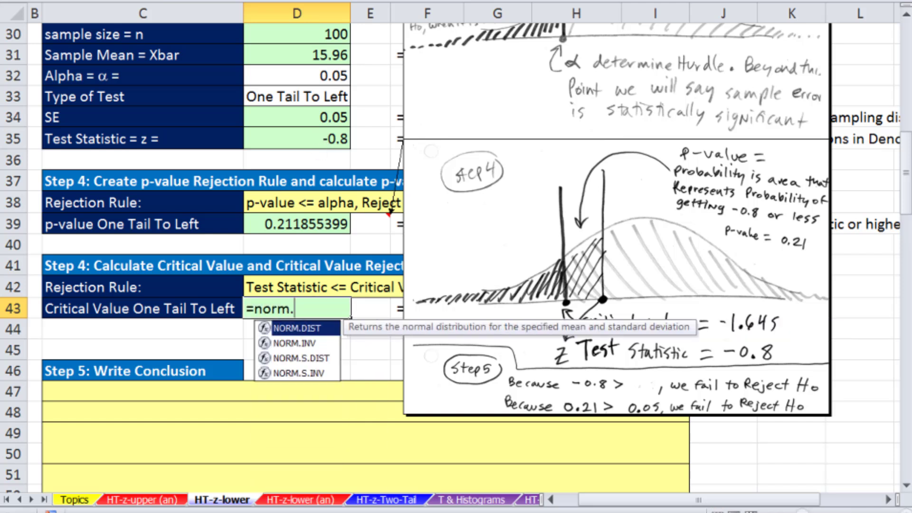
{"action": "type", "text": "s"}
Enter =NORM.S.INV(D32) in D43, giving a critical value of -1.6449.
{"action": "key", "text": "Down"}
{"action": "key", "text": "Tab"}
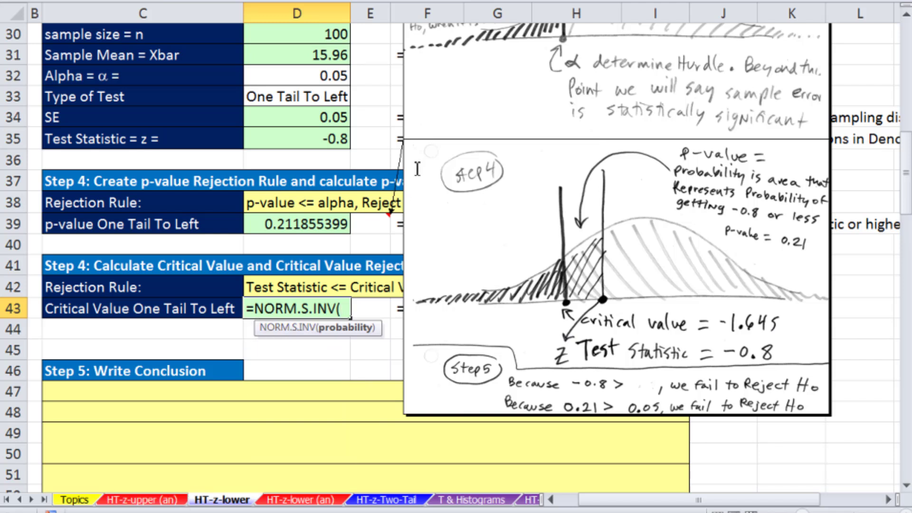
{"action": "left_click", "coordinate": [331, 78]}
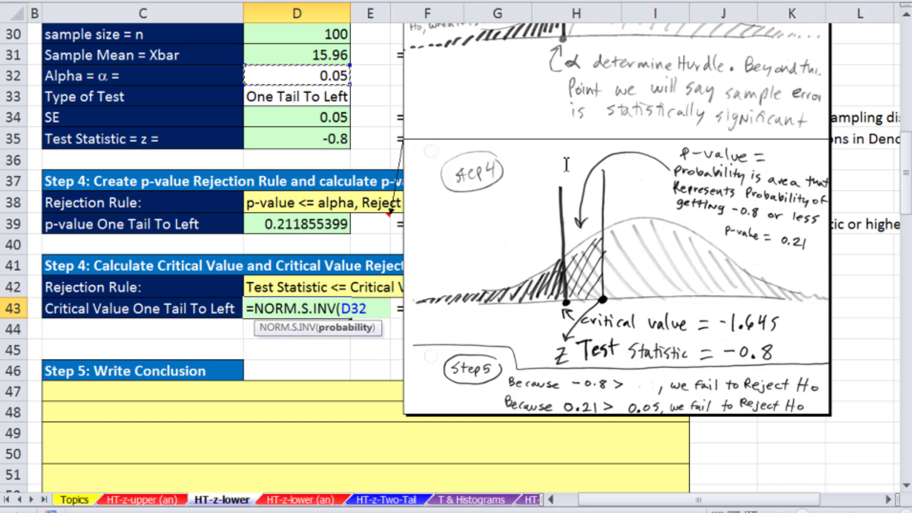
{"action": "key", "text": "ctrl+Return"}
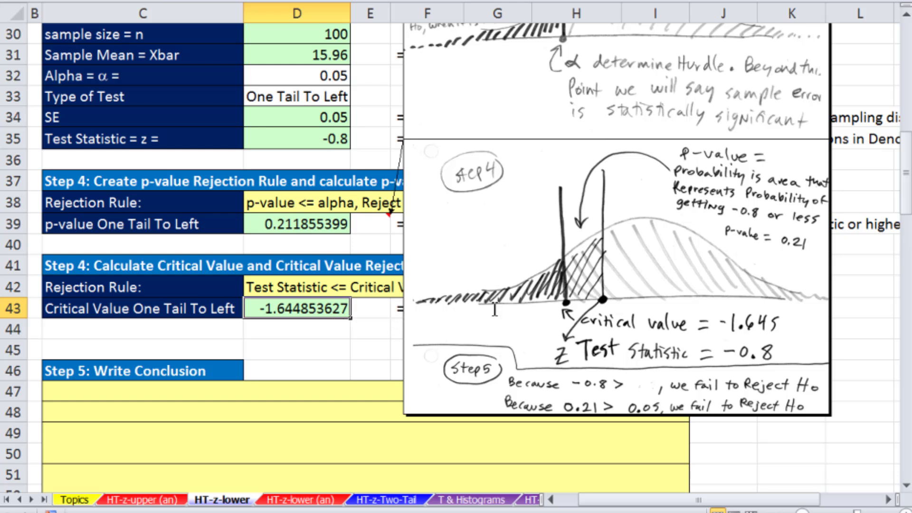
{"action": "left_click_drag", "start_coordinate": [446, 178], "coordinate": [481, 111]}
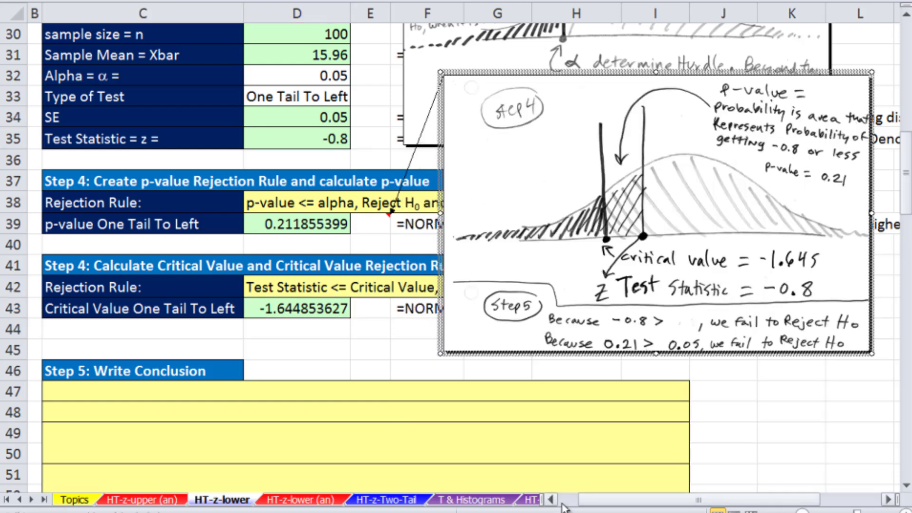
Move the Step 4 comment sketch up and to the right.
{"action": "left_click", "coordinate": [551, 500]}
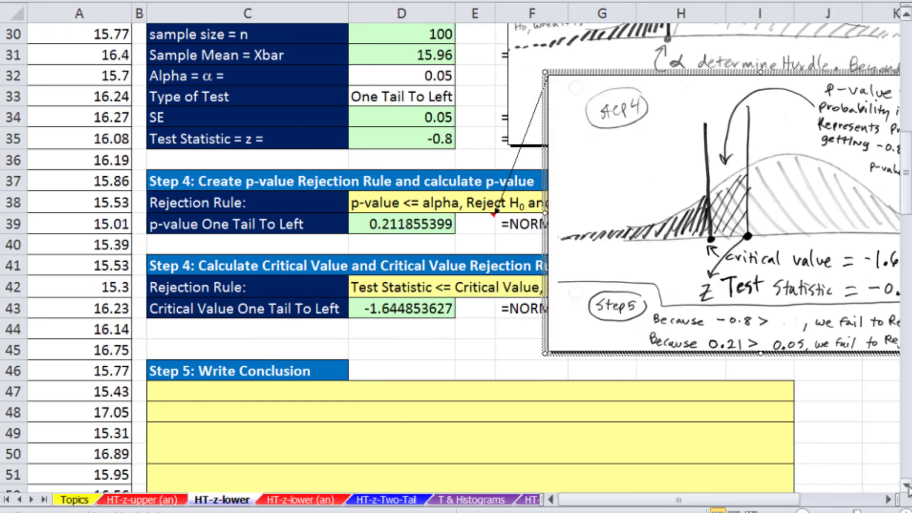
{"action": "scroll", "coordinate": [423, 355], "scroll_direction": "down", "scroll_amount": 2}
{"action": "type", "text": "Because our tests statistic of -0.8 is bigger than our critical value of -1.645, we Fail To Reject H0."}
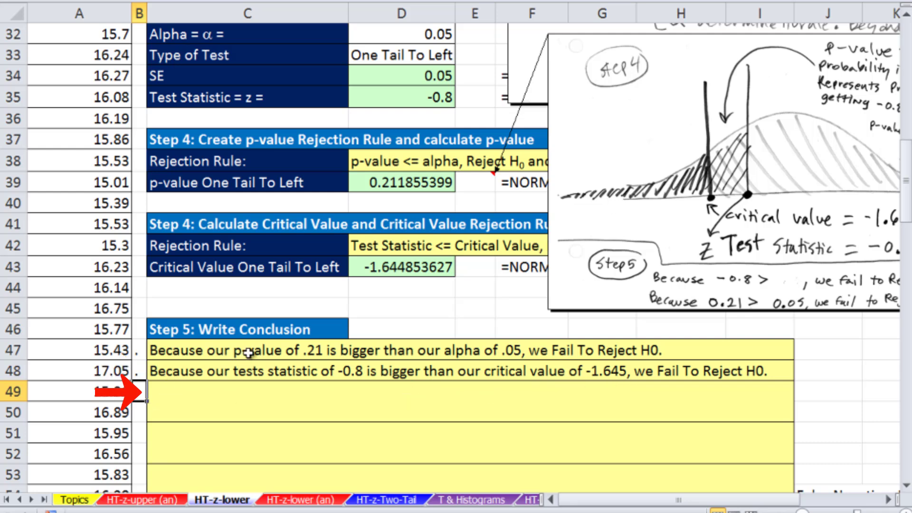
{"action": "type", "text": "The sample evidence suggests that the mean amount of catsup in the \"Yummy Red Catsup\" bottles is not less than 16 oz."}
Commit the no-underfilling conclusion and move down to the Beta risk sentence row.
{"action": "key", "text": "Return"}
{"action": "type", "text": "At an alpha of 0.05 the sample mean of 15.96 oz. does not provide statistically significant evidence to suggest that the bottles are being underfilled in the Green Valley area."}
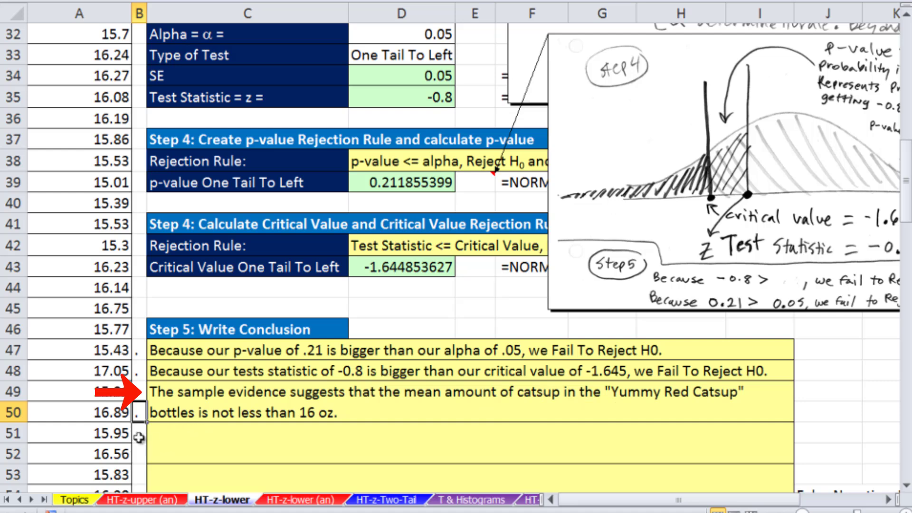
{"action": "left_click", "coordinate": [905, 486]}
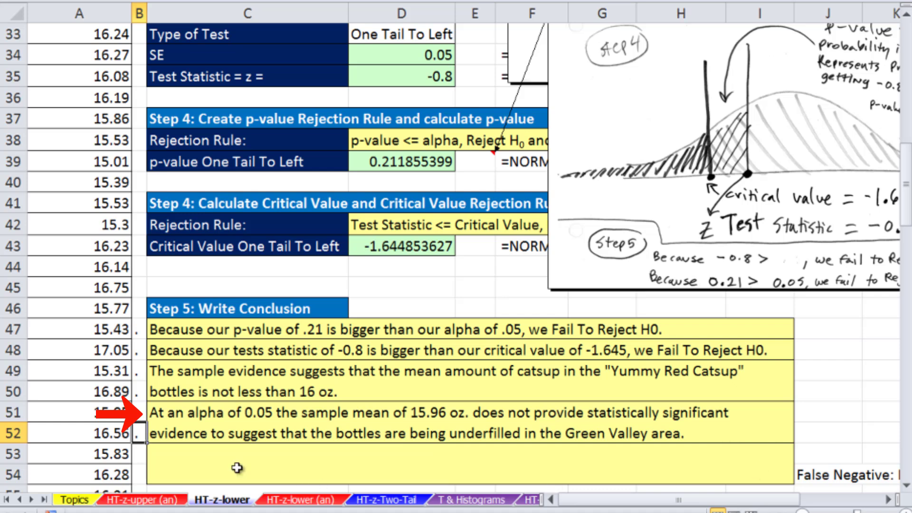
{"action": "left_click", "coordinate": [141, 455]}
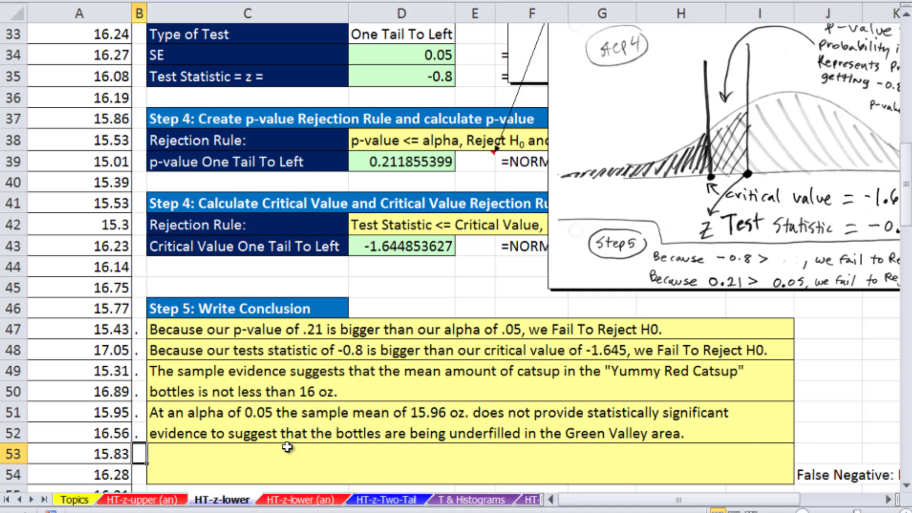
{"action": "type", "text": "."}
{"action": "key", "text": "Return"}
{"action": "type", "text": "."}
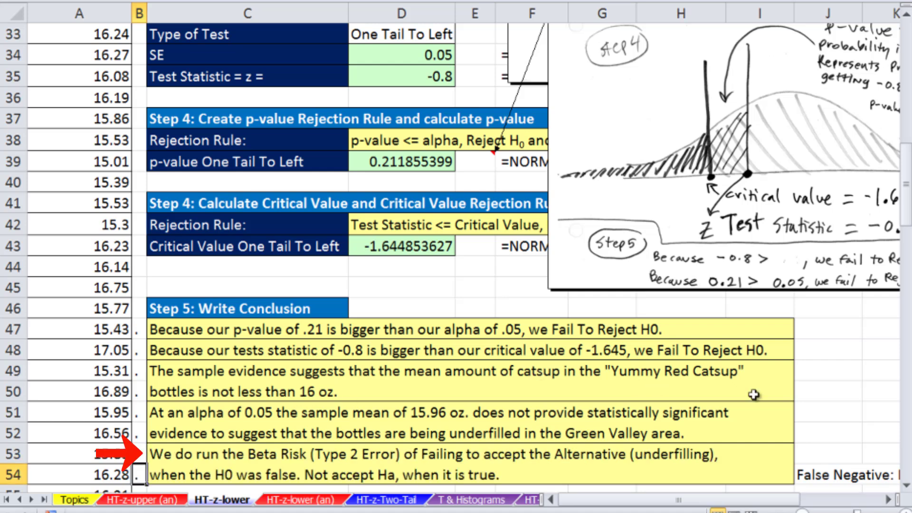
{"action": "key", "text": "Return"}
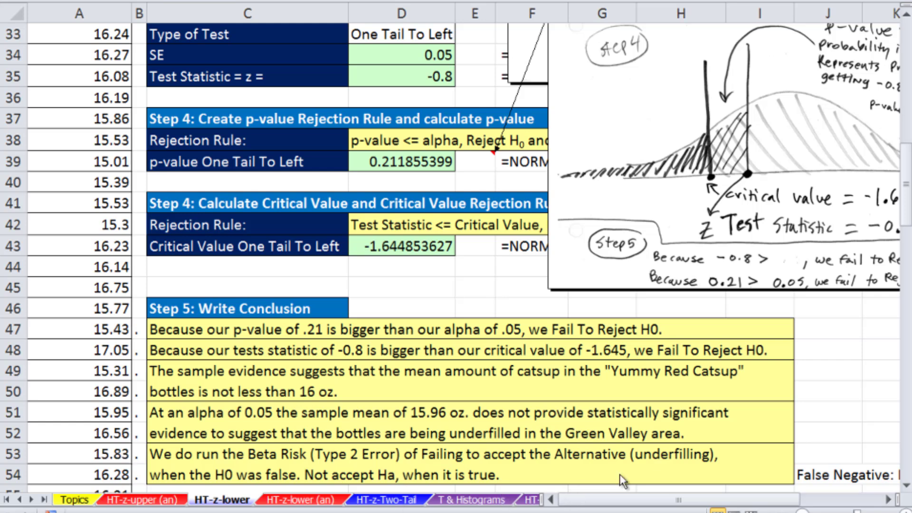
{"action": "left_click", "coordinate": [428, 285]}
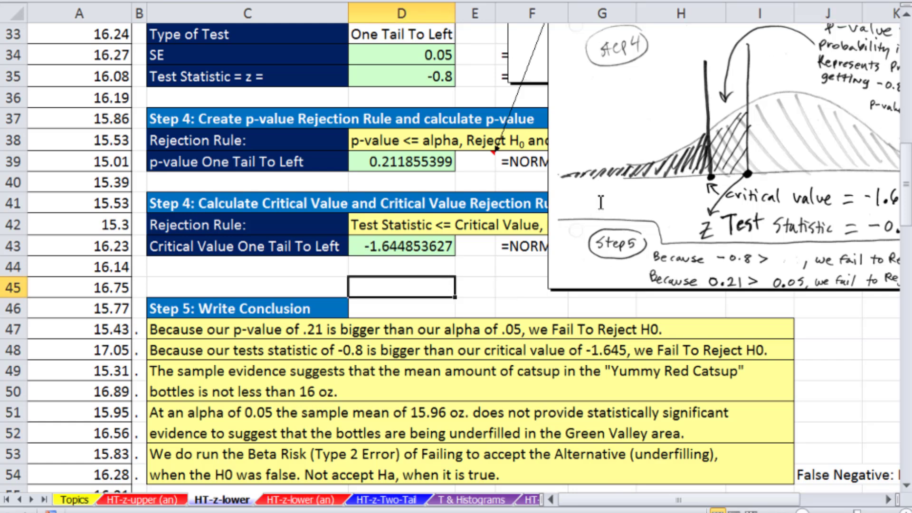
{"action": "left_click", "coordinate": [906, 22]}
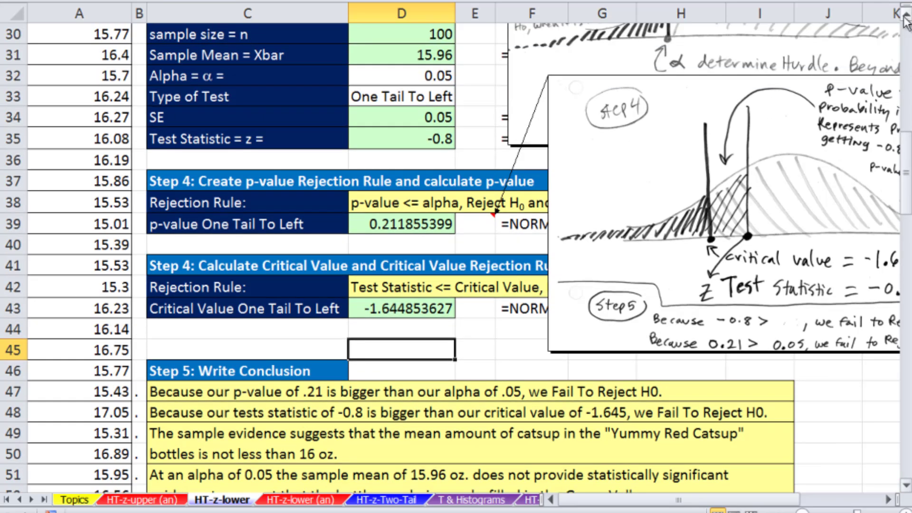